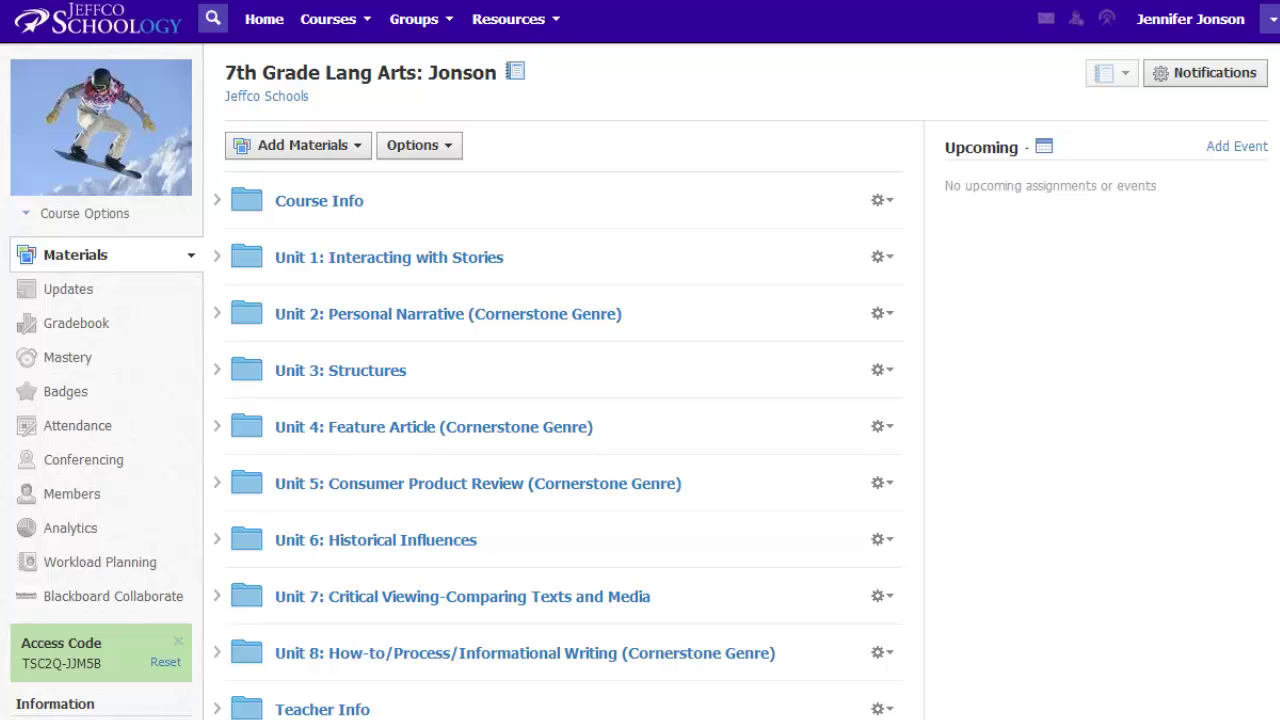
Step: Open the Unit 5: Consumer Product Review (Cornerstone Genre) folder in Materials
click(380, 484)
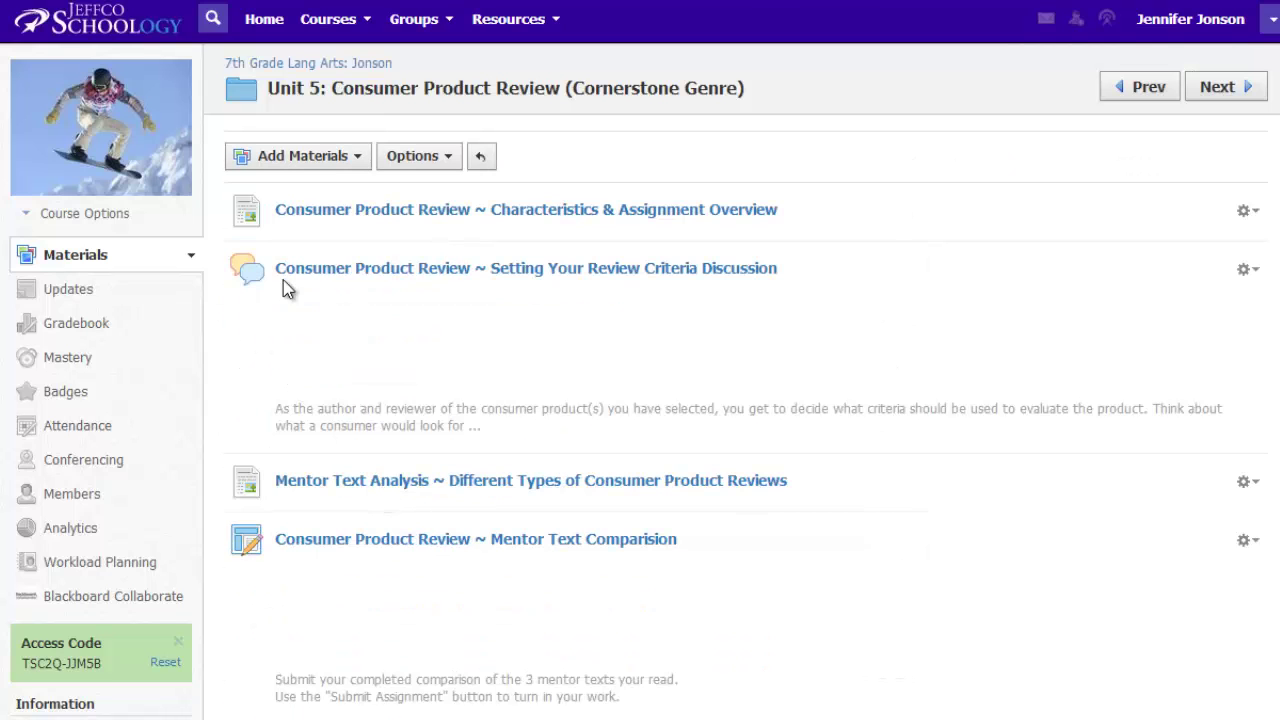
Step: Add a new page titled 'Consumer Product Review Analysis' to the folder
click(310, 158)
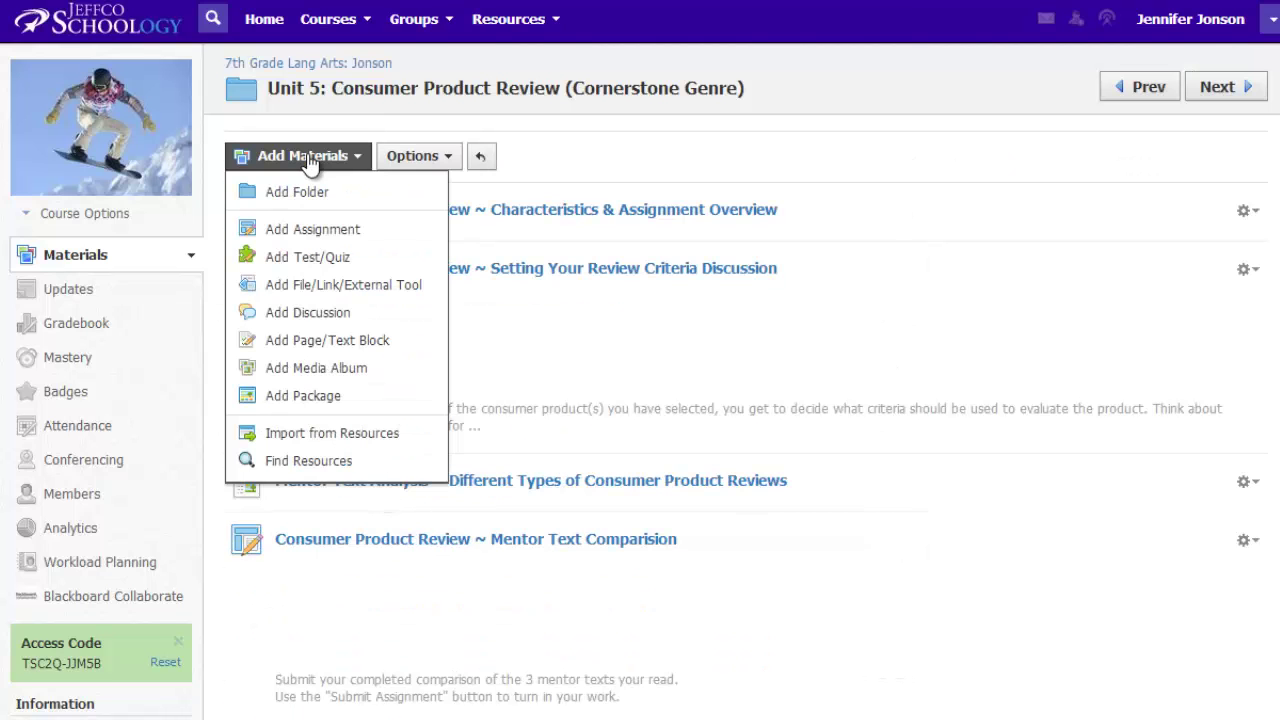
click(350, 350)
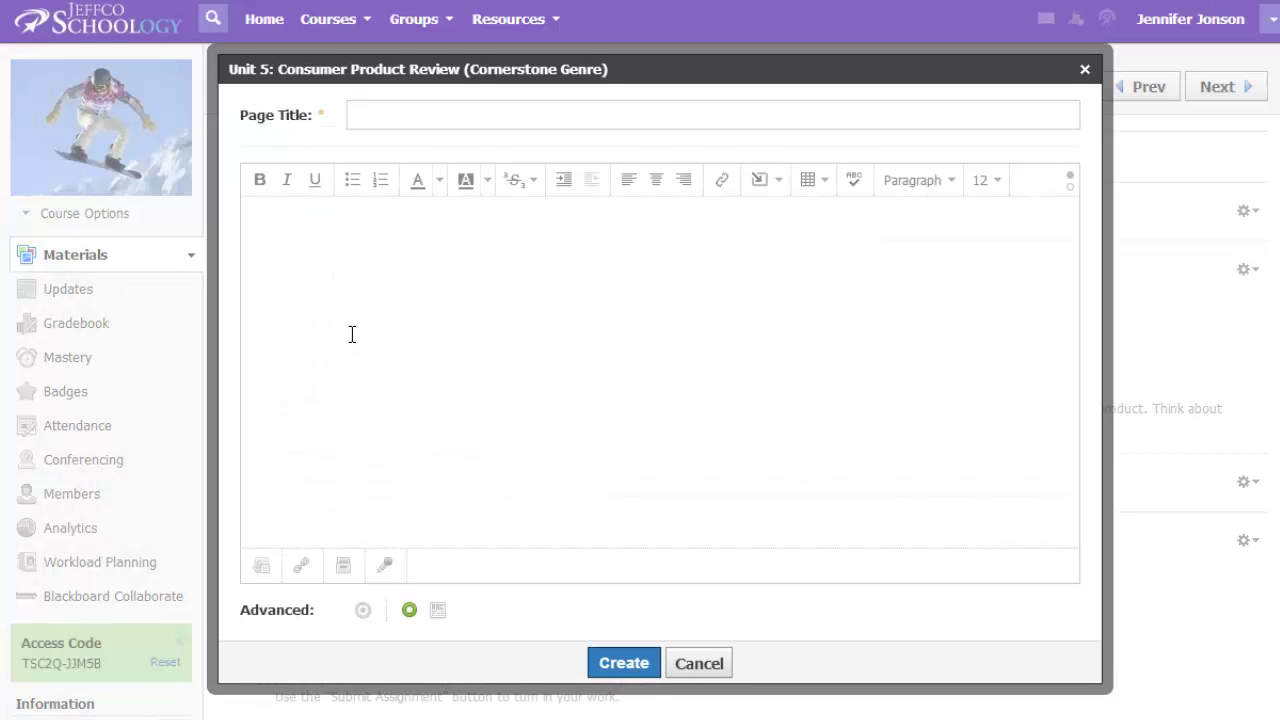
text(Consumer Product Review Analysis)
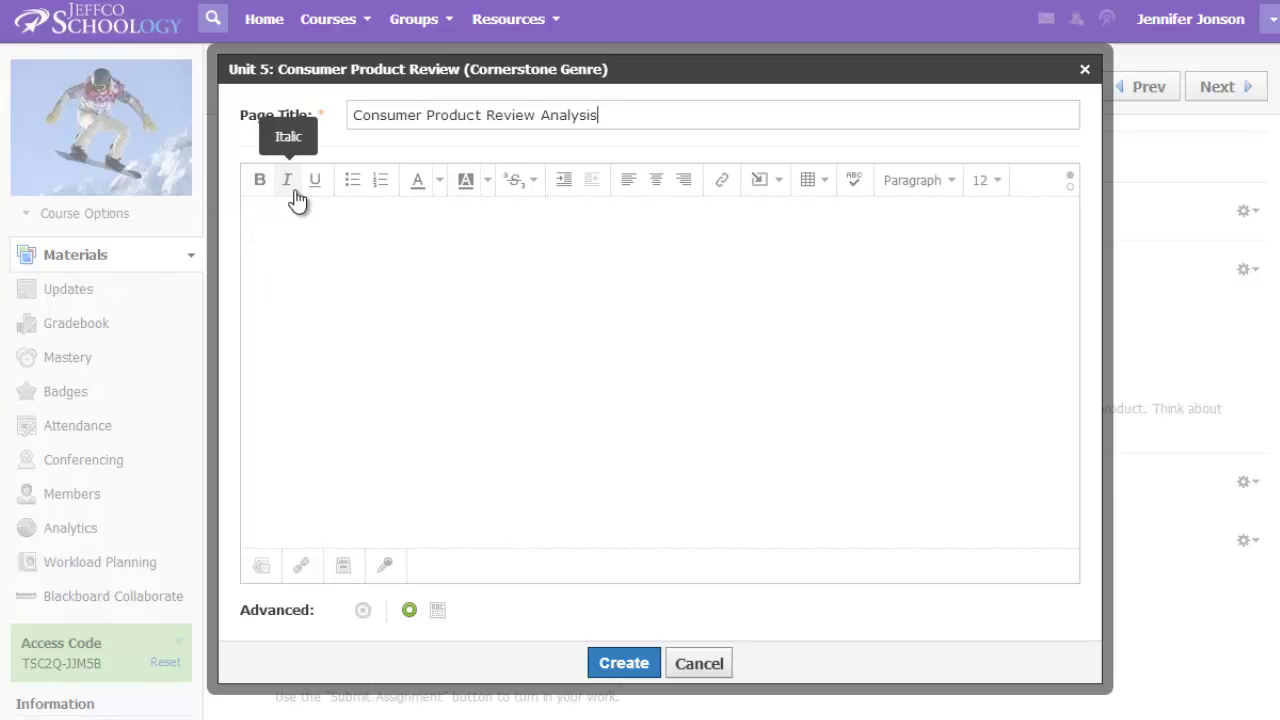
Step: Look over the editor's text colour and font size options without changing anything
click(439, 182)
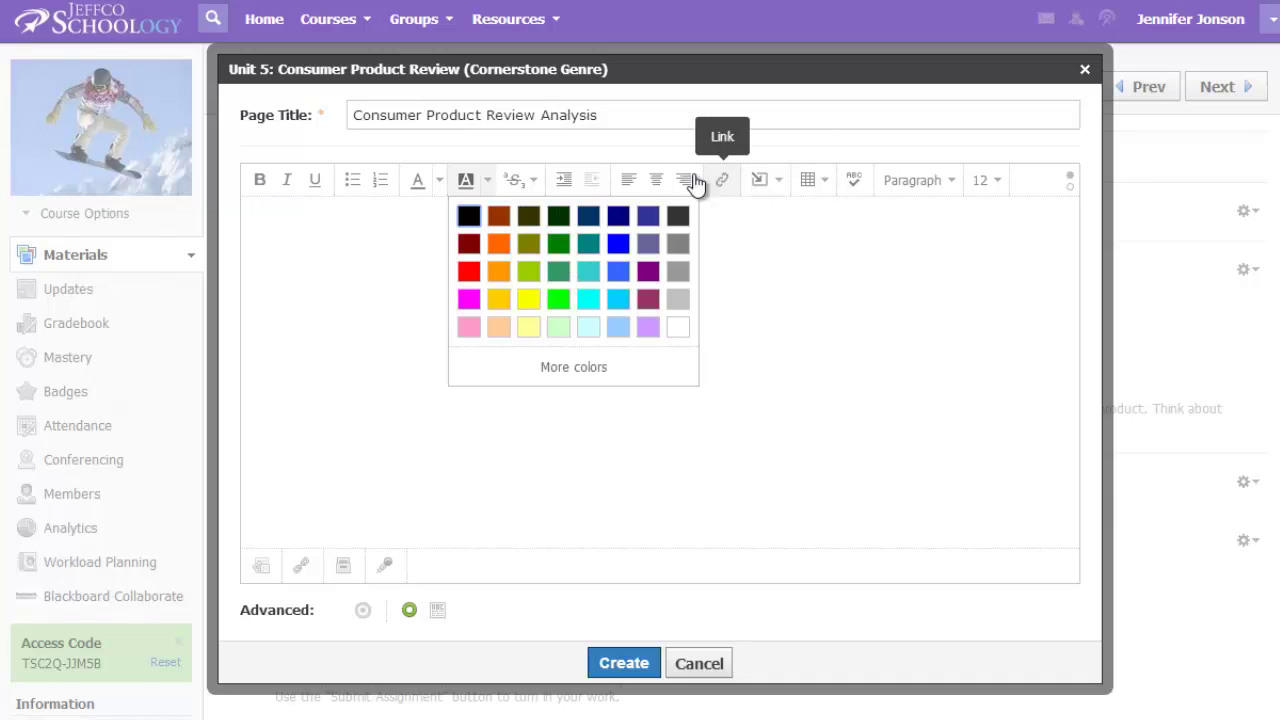
click(818, 321)
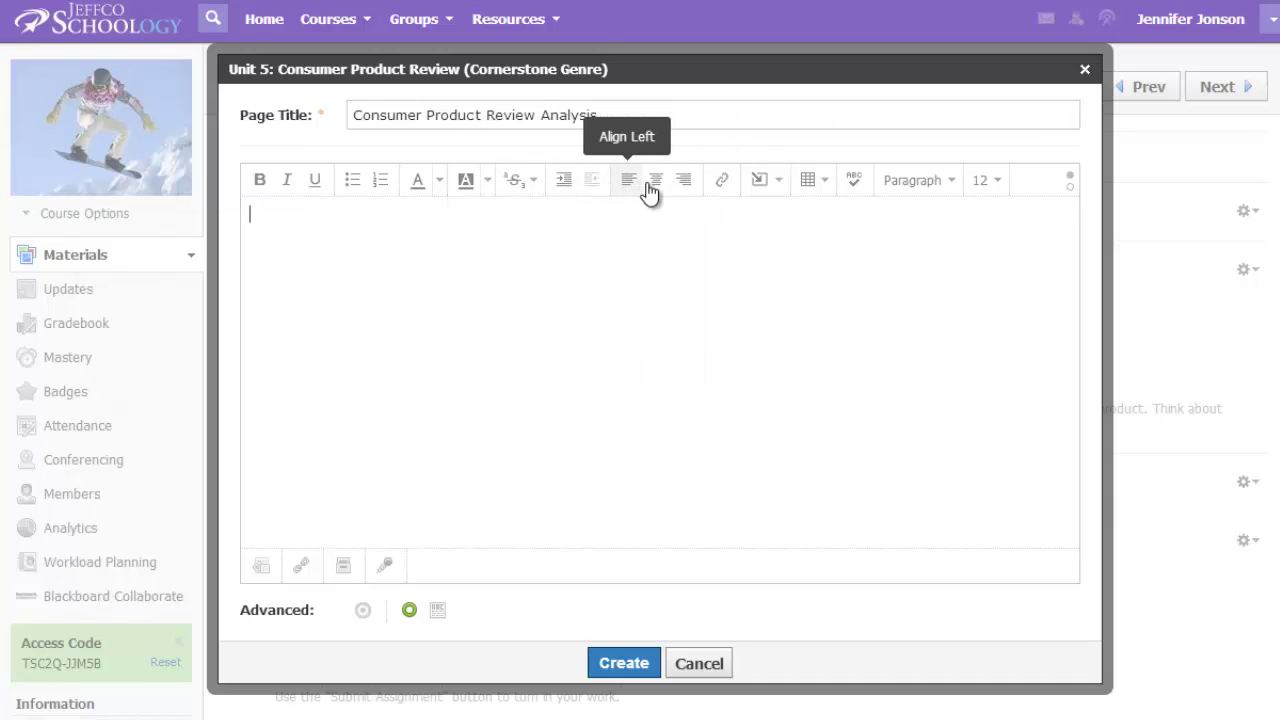
click(976, 185)
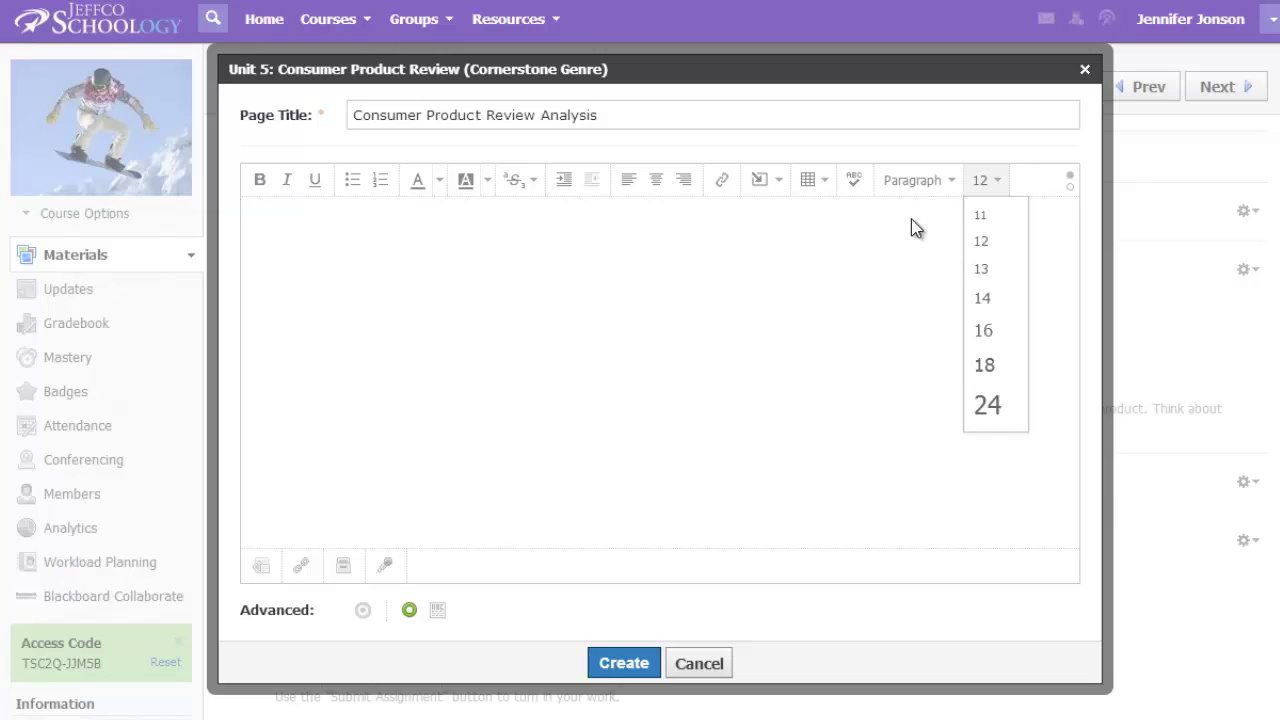
click(867, 269)
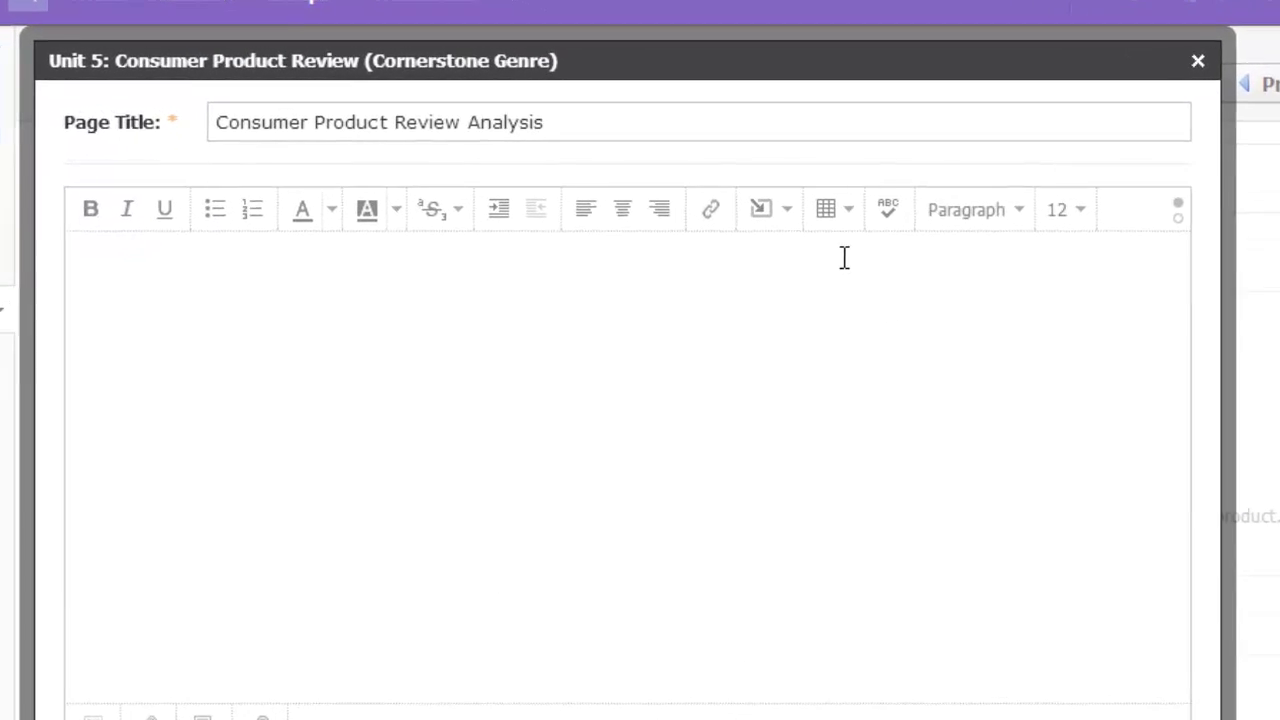
Step: Insert a 2 x 1 table and place the caret in its first cell
click(850, 230)
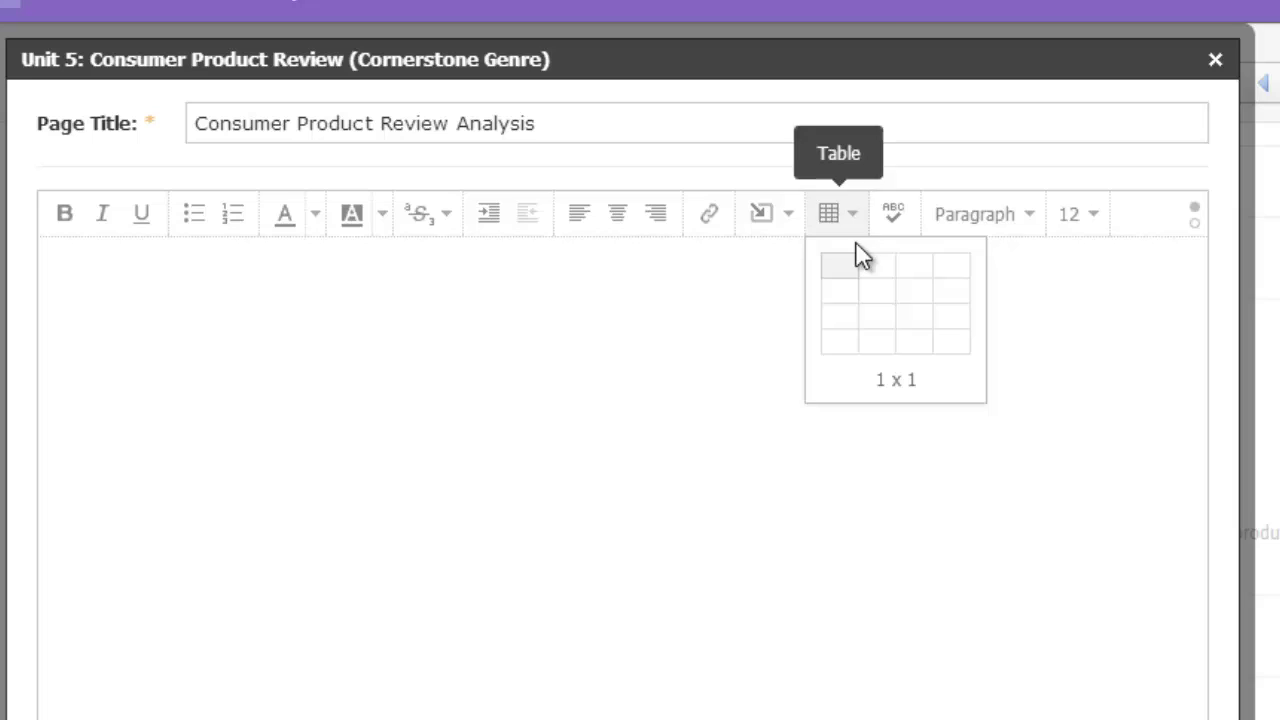
click(881, 268)
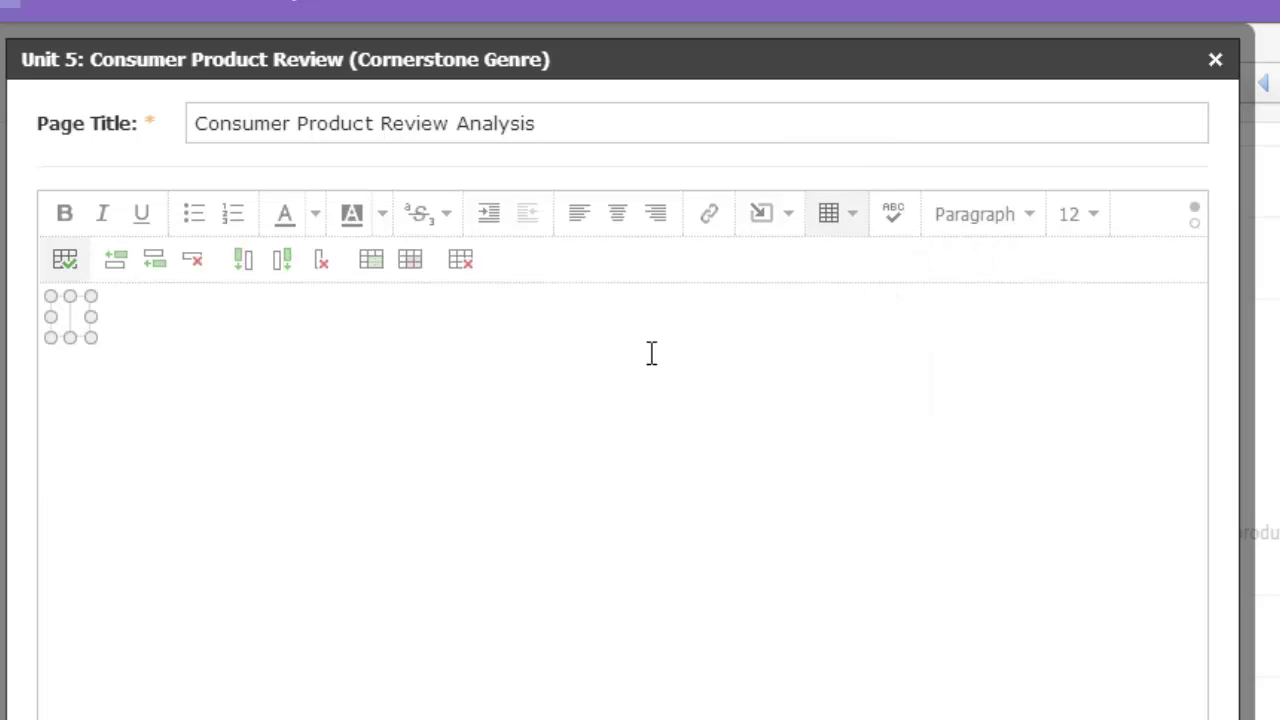
click(62, 318)
Step: Start inserting an image into the cell from a web address
click(787, 237)
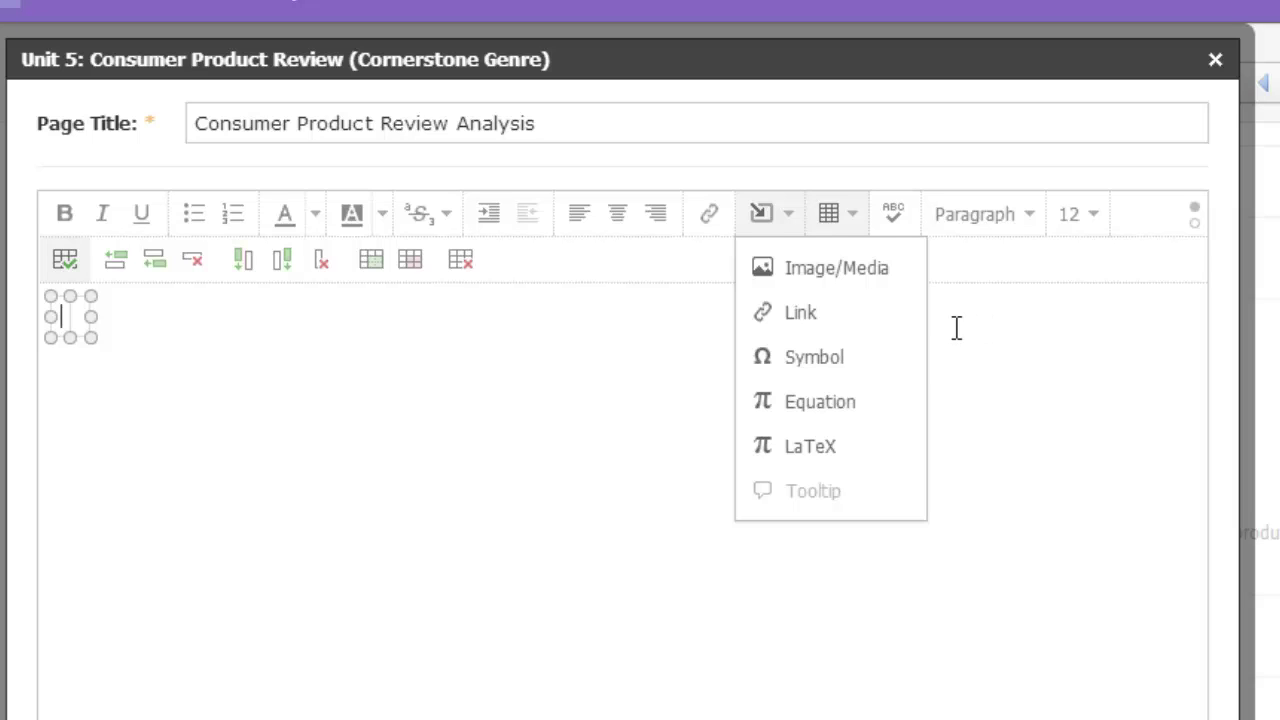
click(858, 280)
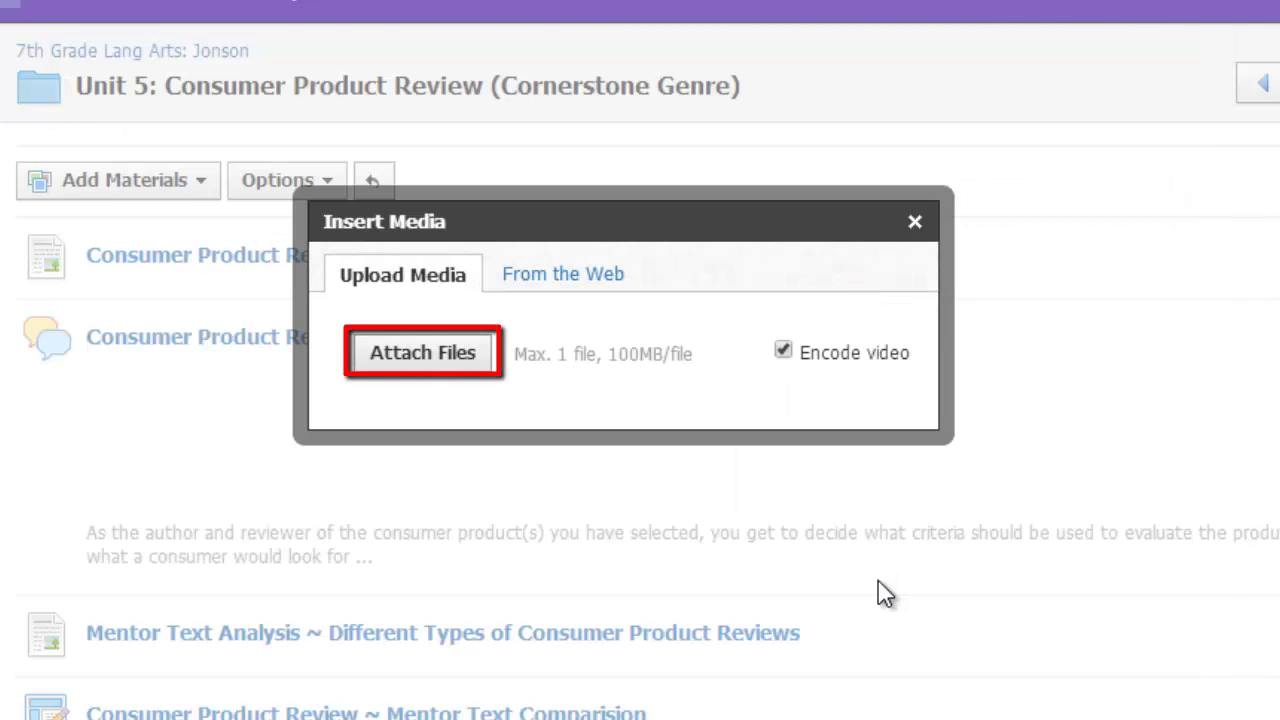
click(564, 285)
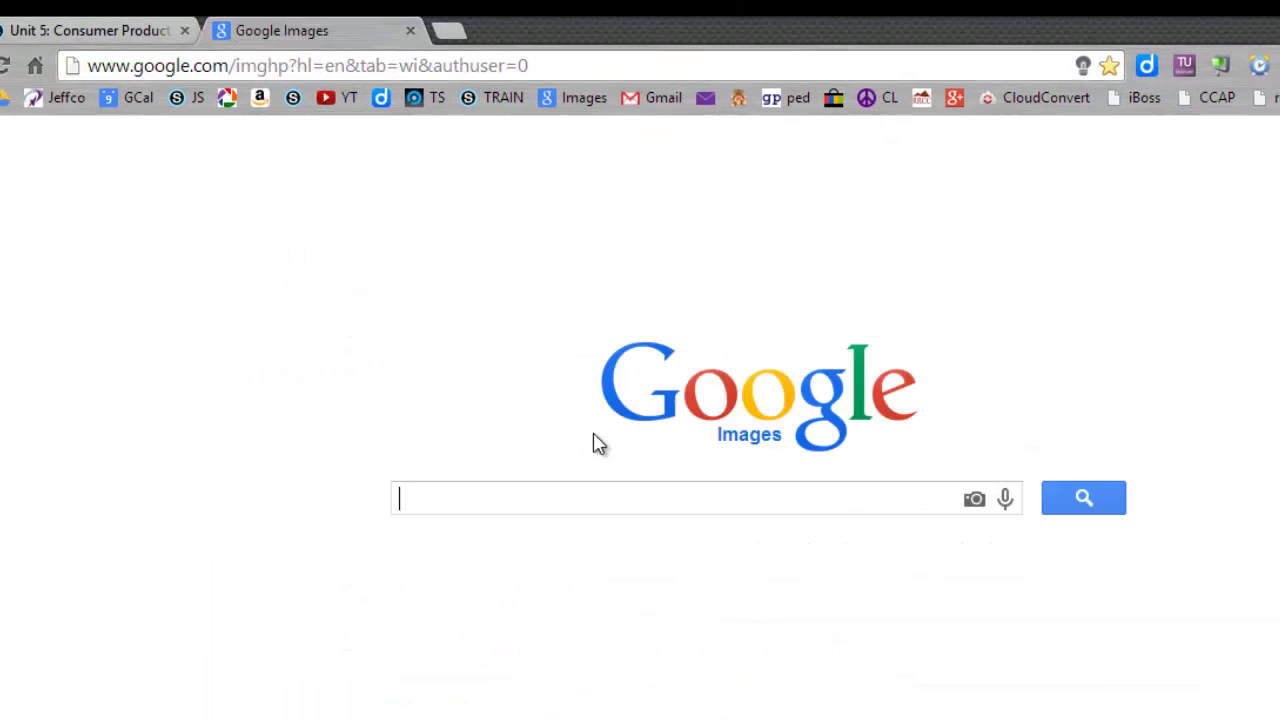
Step: Search Google Images for 'reviewed' and copy the Reviewed checkmark image's address
text(revi)
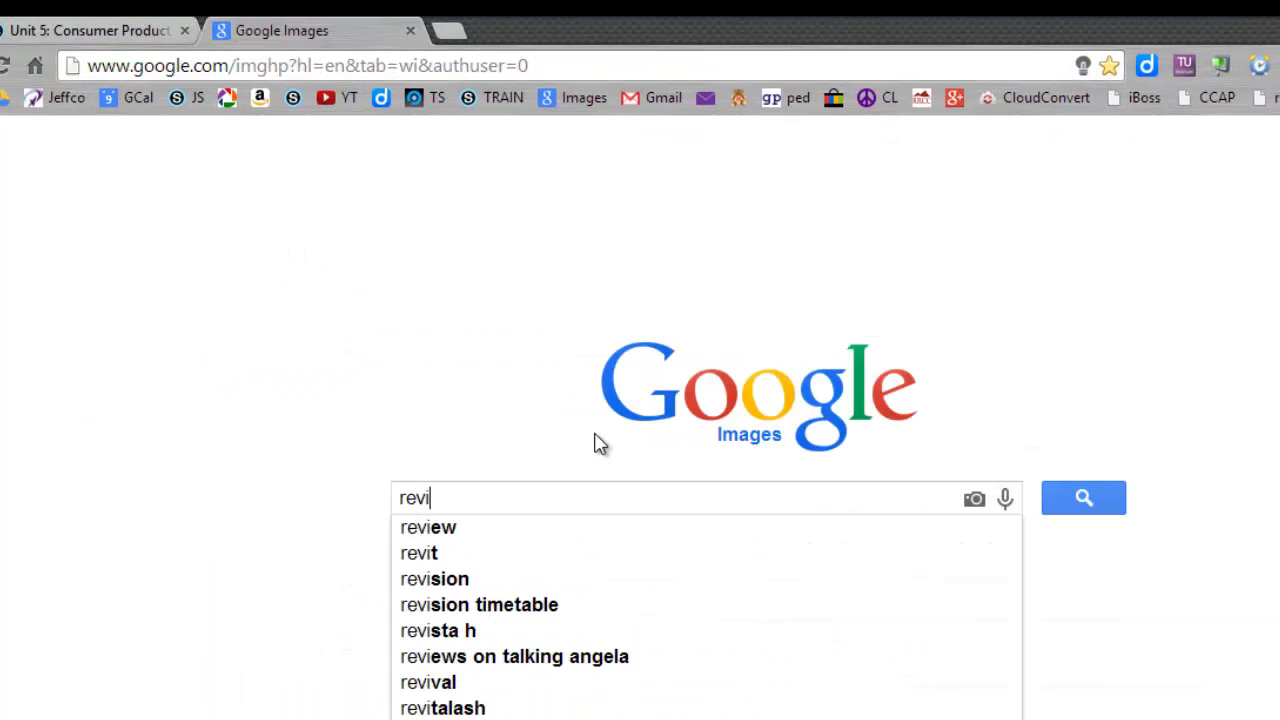
text(ewed)
key(Return)
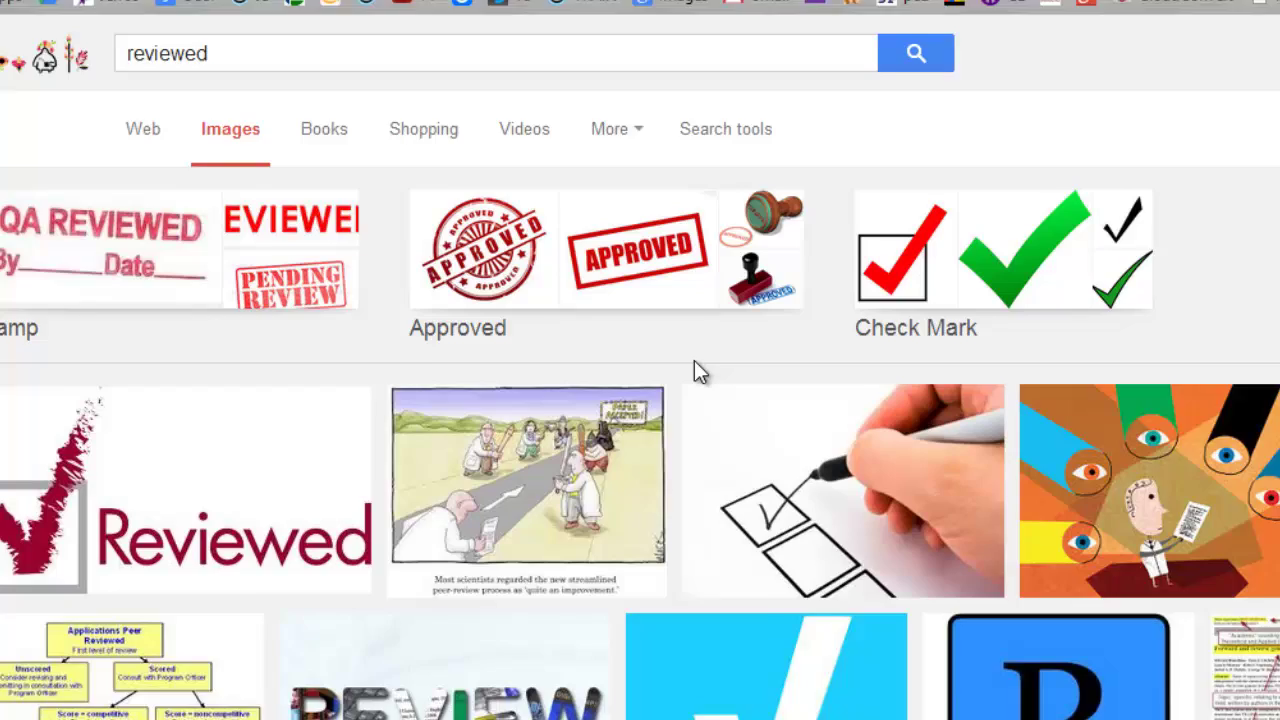
scroll(699, 371, down, 2)
click(242, 575)
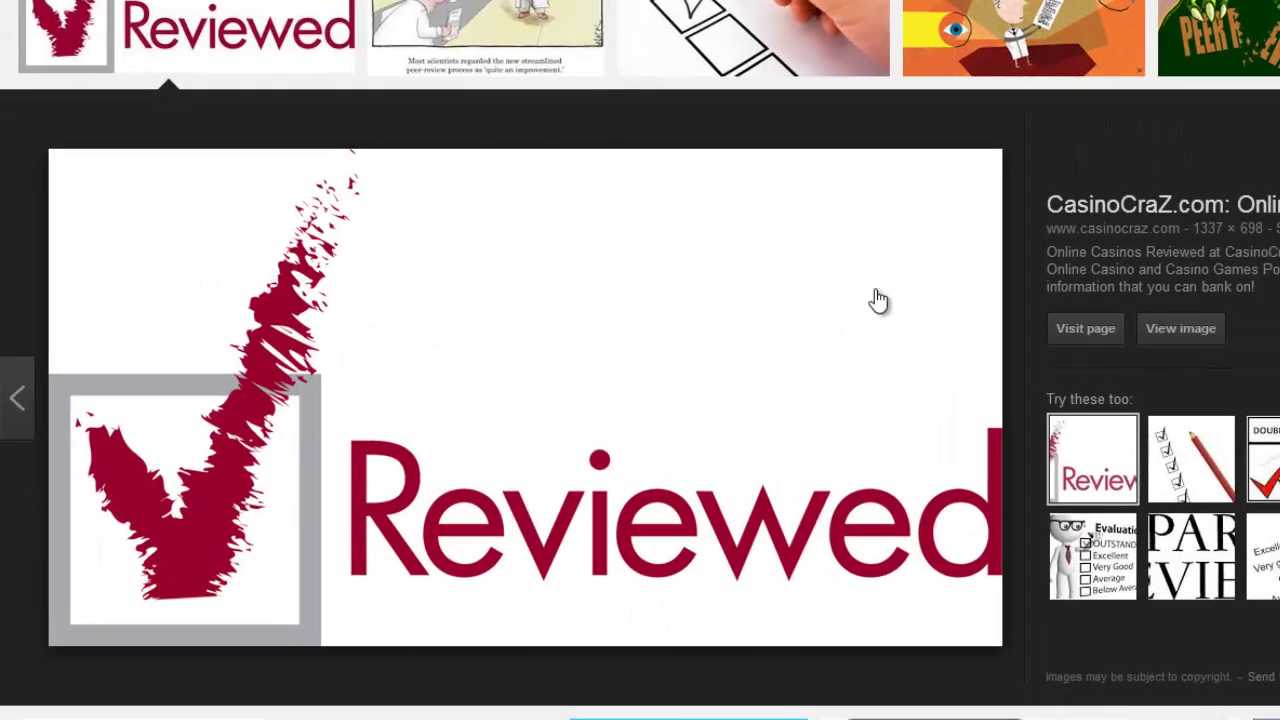
right_click(696, 322)
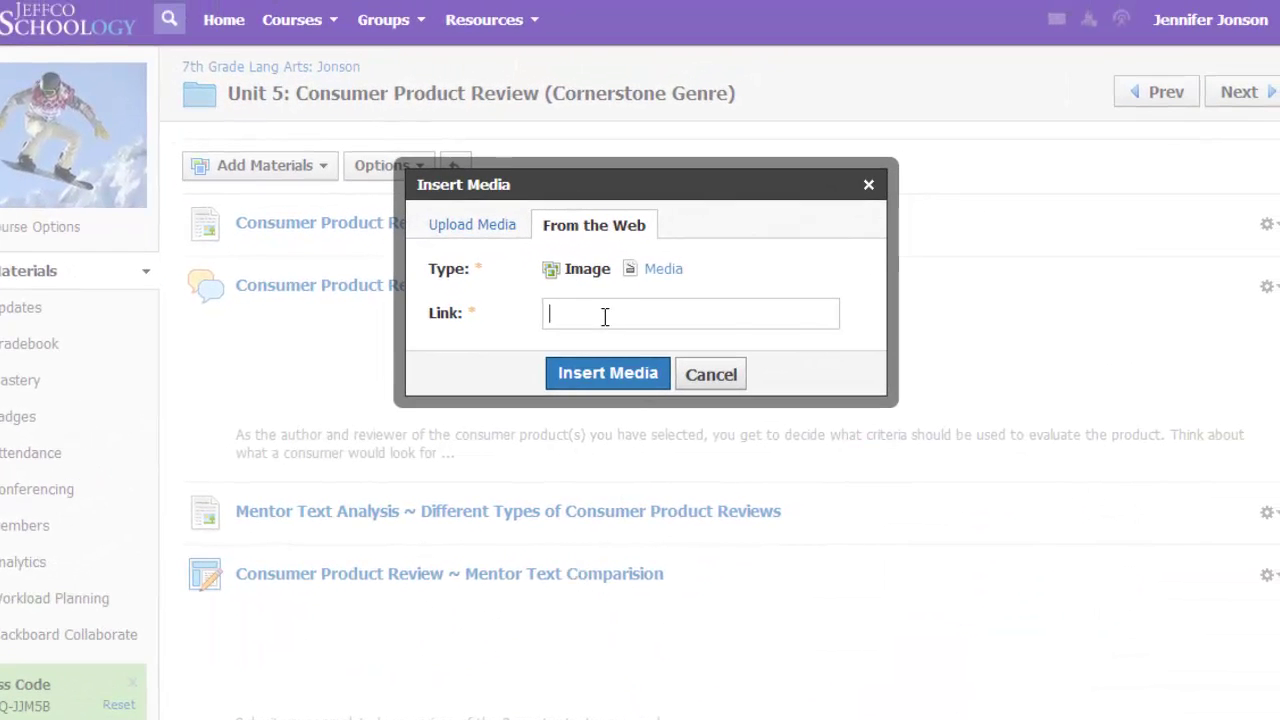
Step: Insert the Reviewed image from the copied web address and shrink it to fit the cell
right_click(604, 316)
click(660, 449)
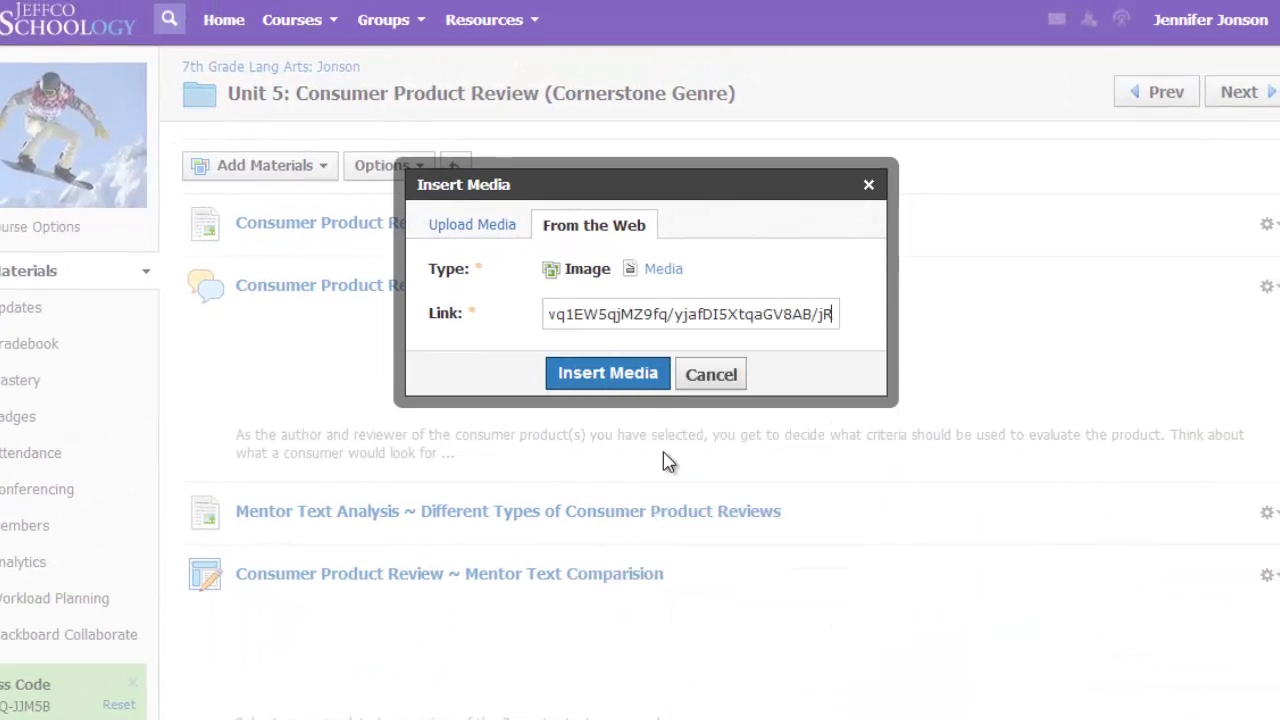
click(608, 374)
click(222, 378)
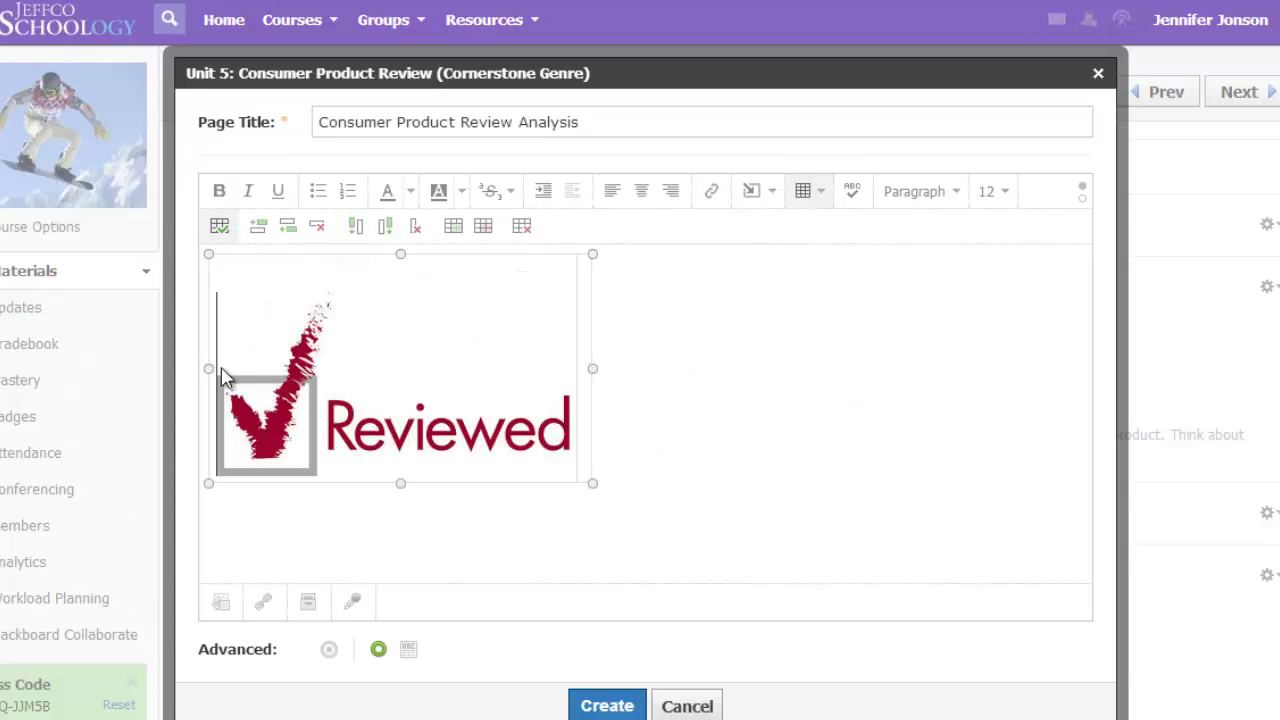
click(235, 376)
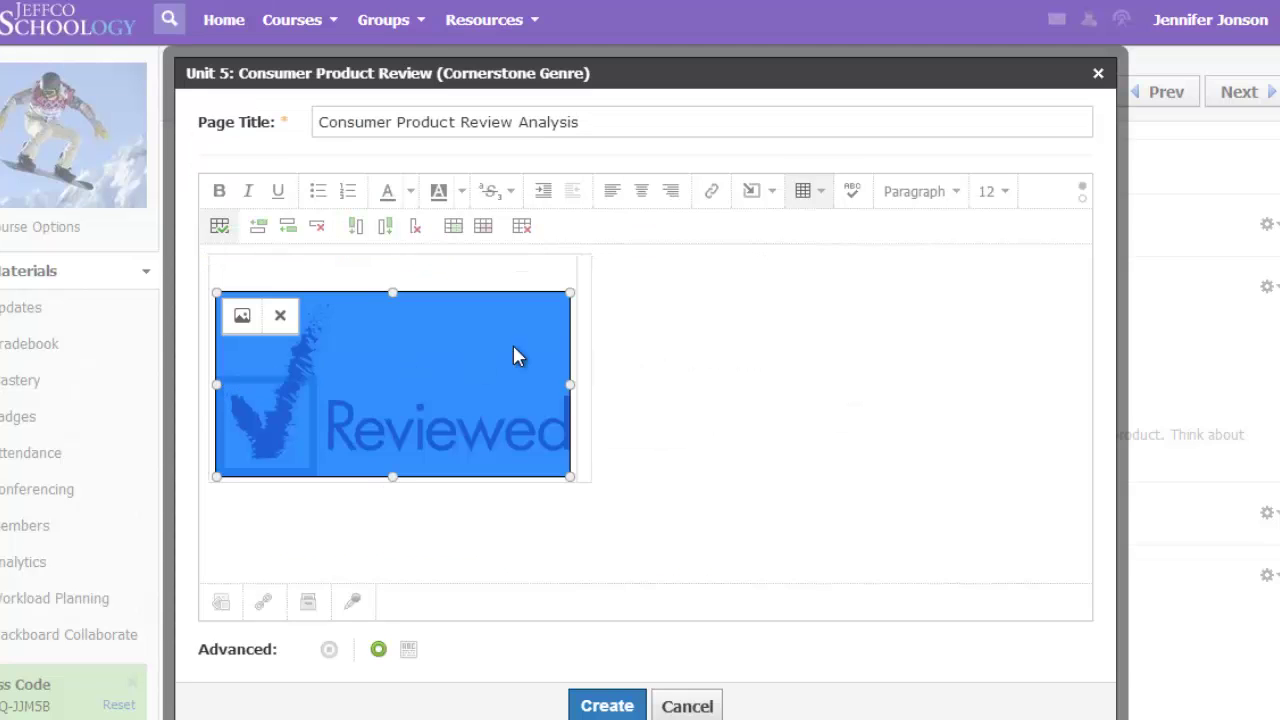
drag(570, 292, 543, 277)
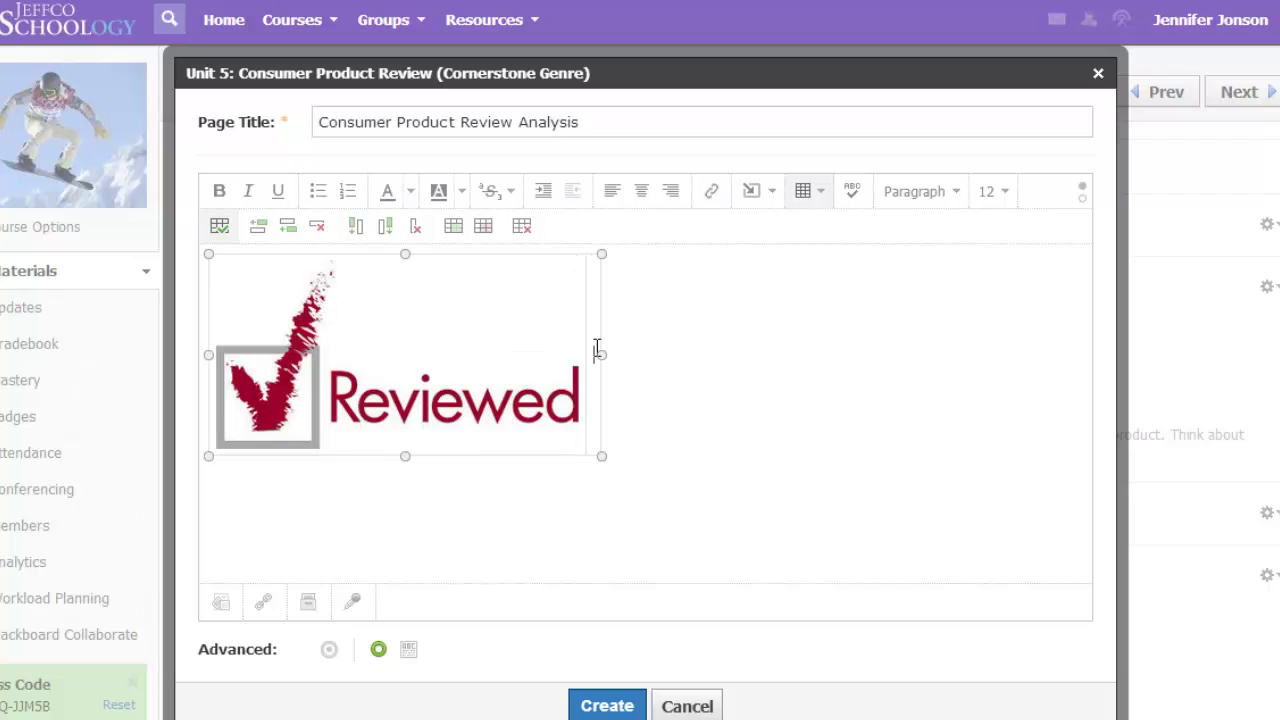
Step: Type 'Consumer product reviews can be' and paste in the rest of the description
text(Consumer )
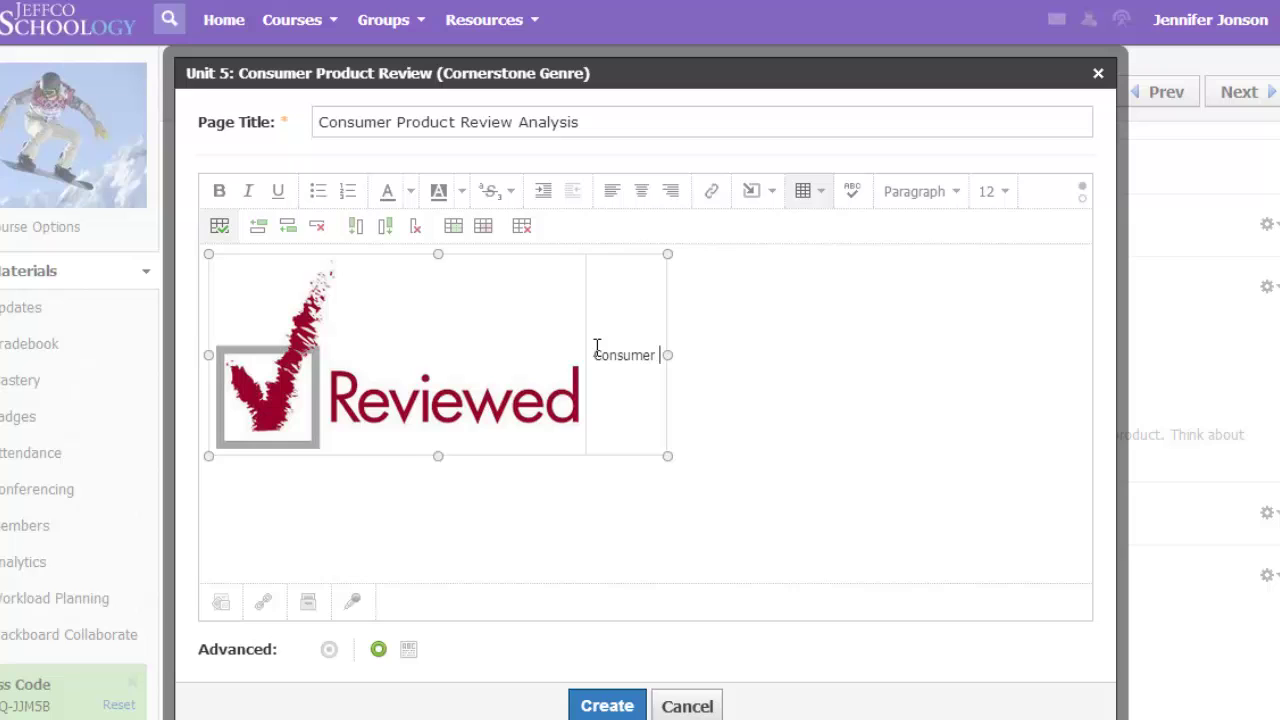
text(product reviews can b)
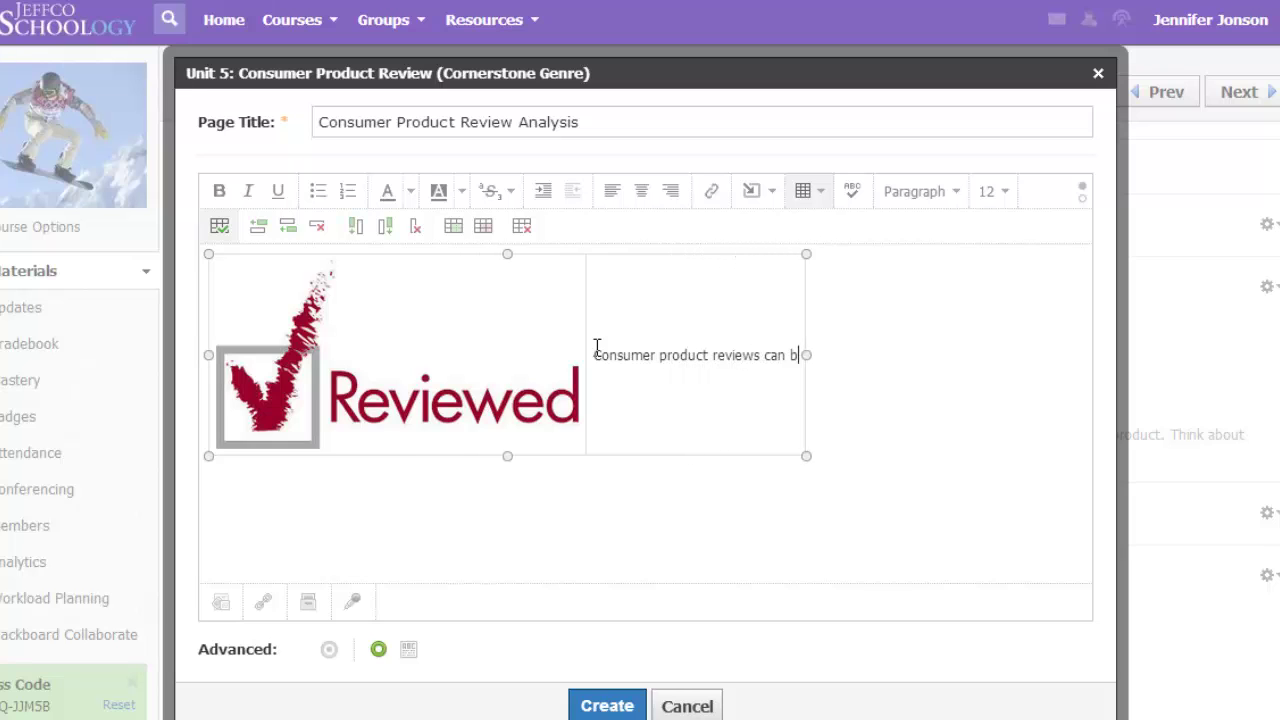
text(e)
text(can be very factual and objective in nature or can have a more personal slant. Choose a mentor text from each category to read and compare (3 total).)
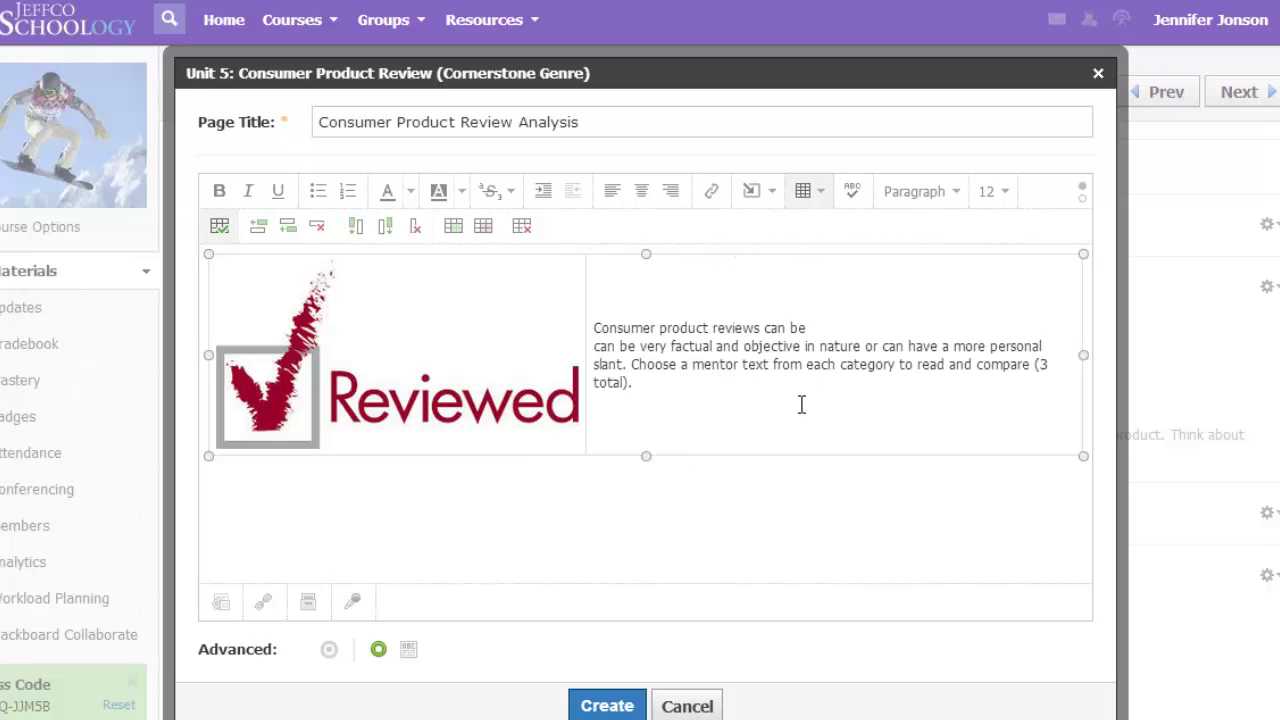
key(Delete)
key(Delete)
key(Delete)
key(Delete)
key(Delete)
key(Delete)
key(Delete)
key(Delete)
text(As you read, watch for common elements and differences. among the different types of consumer product reviews. You will fill out this comparison activity after you read.)
key(ctrl+v)
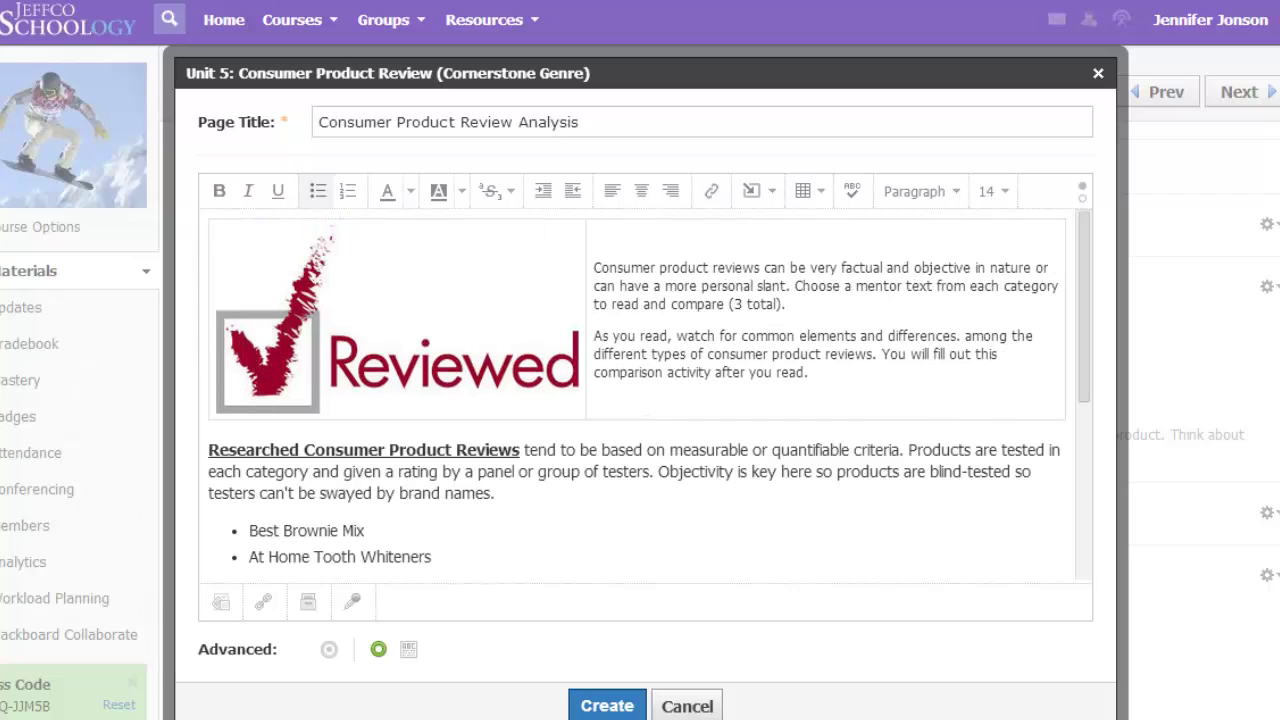
Step: Set the description text to size 14 and bold the 'Choose a mentor text' sentence
drag(594, 302, 806, 407)
click(1005, 192)
click(1076, 317)
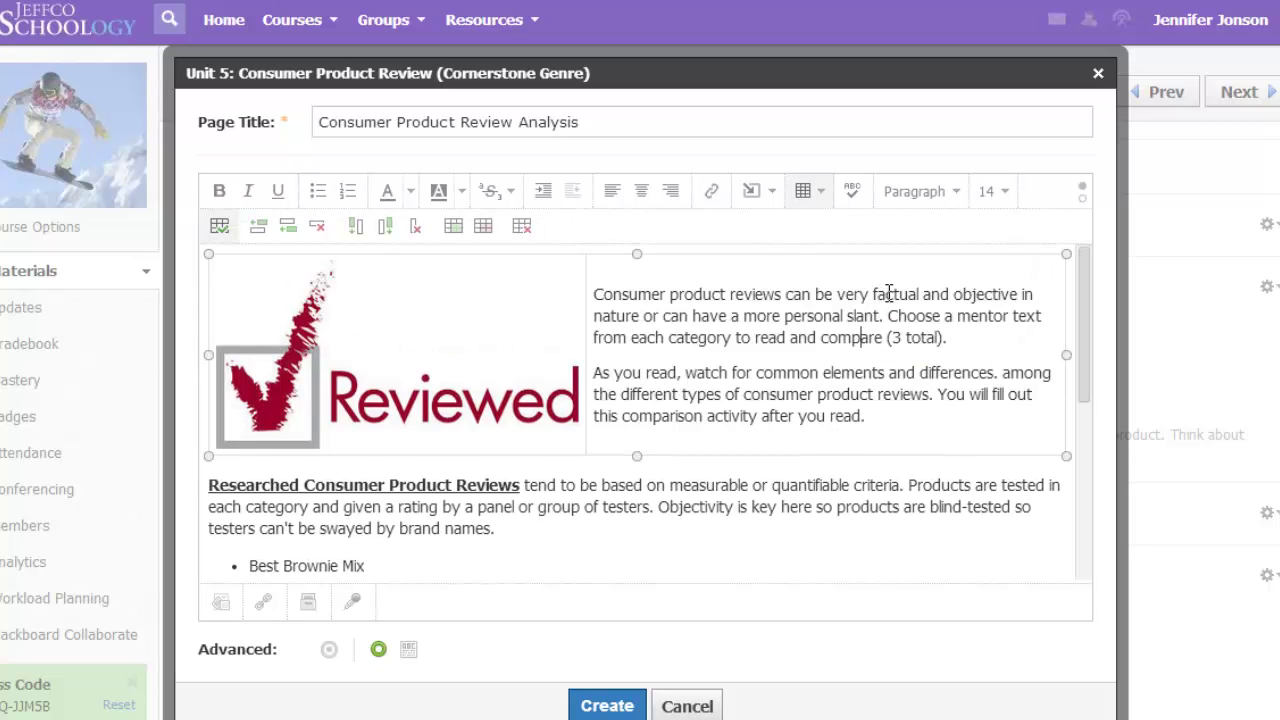
double_click(889, 294)
click(888, 318)
drag(888, 318, 1008, 337)
click(219, 191)
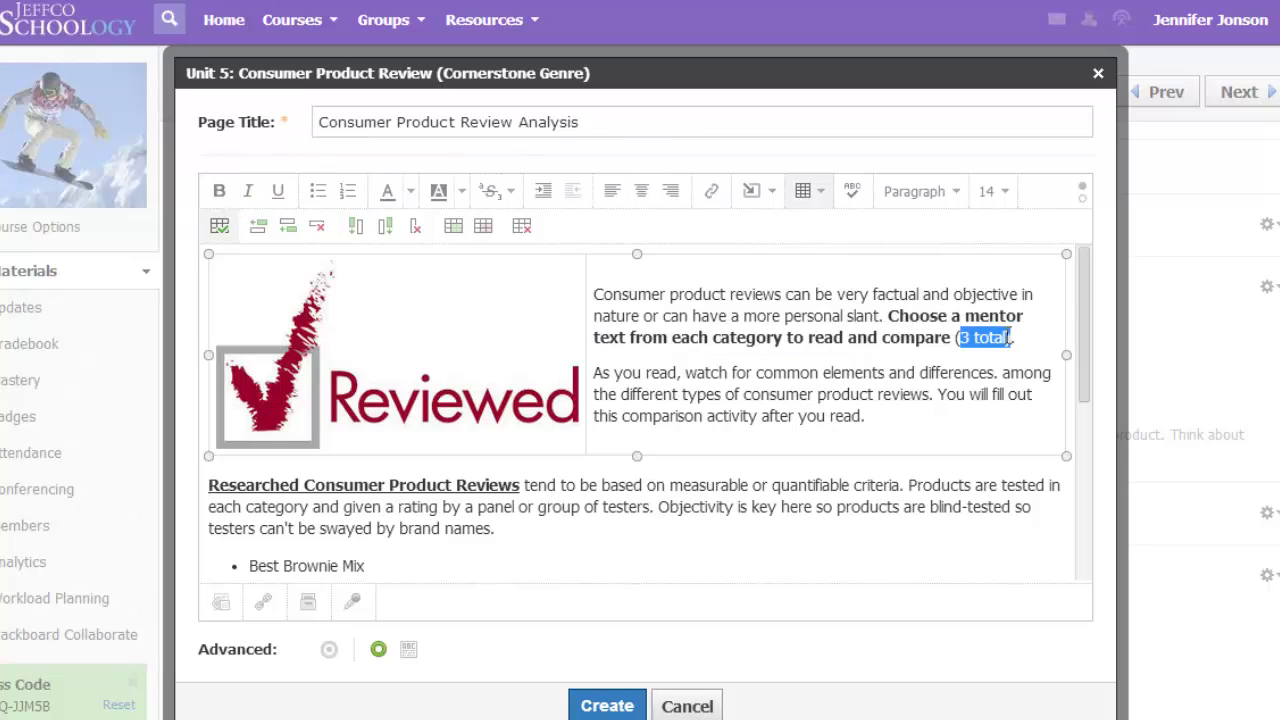
Step: Highlight '3 total' in yellow
click(462, 191)
click(507, 320)
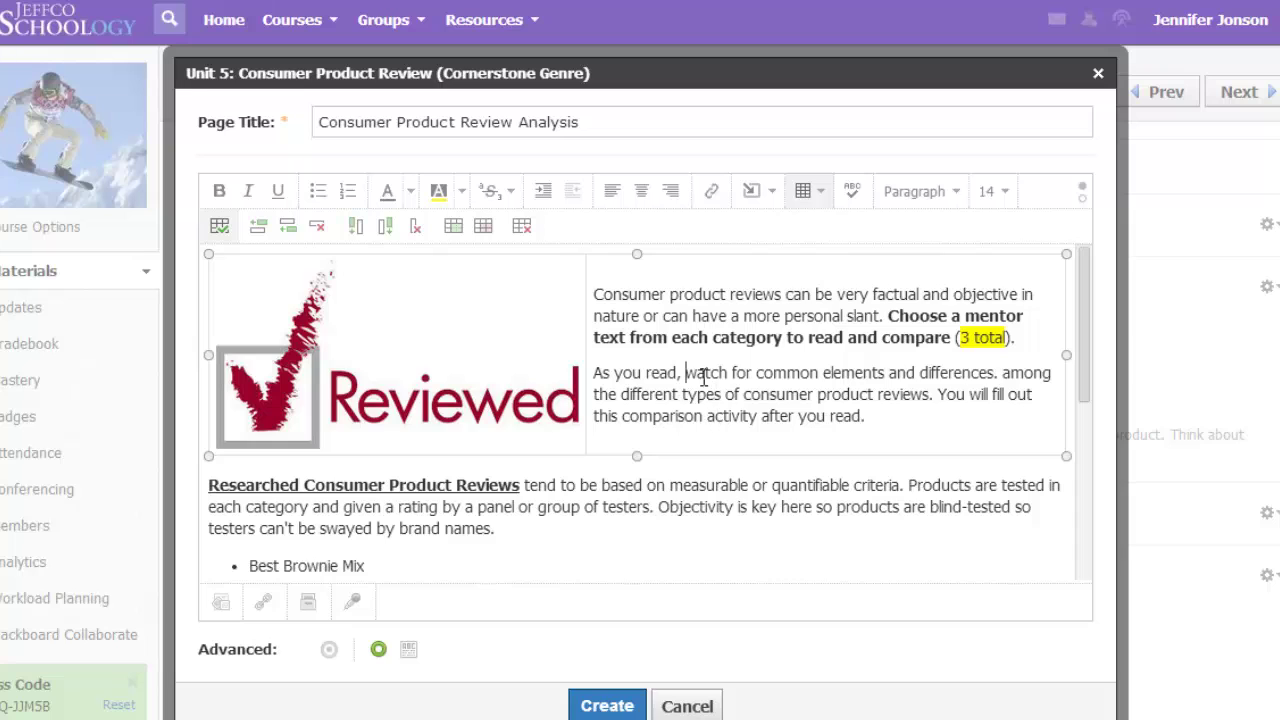
drag(685, 373, 990, 373)
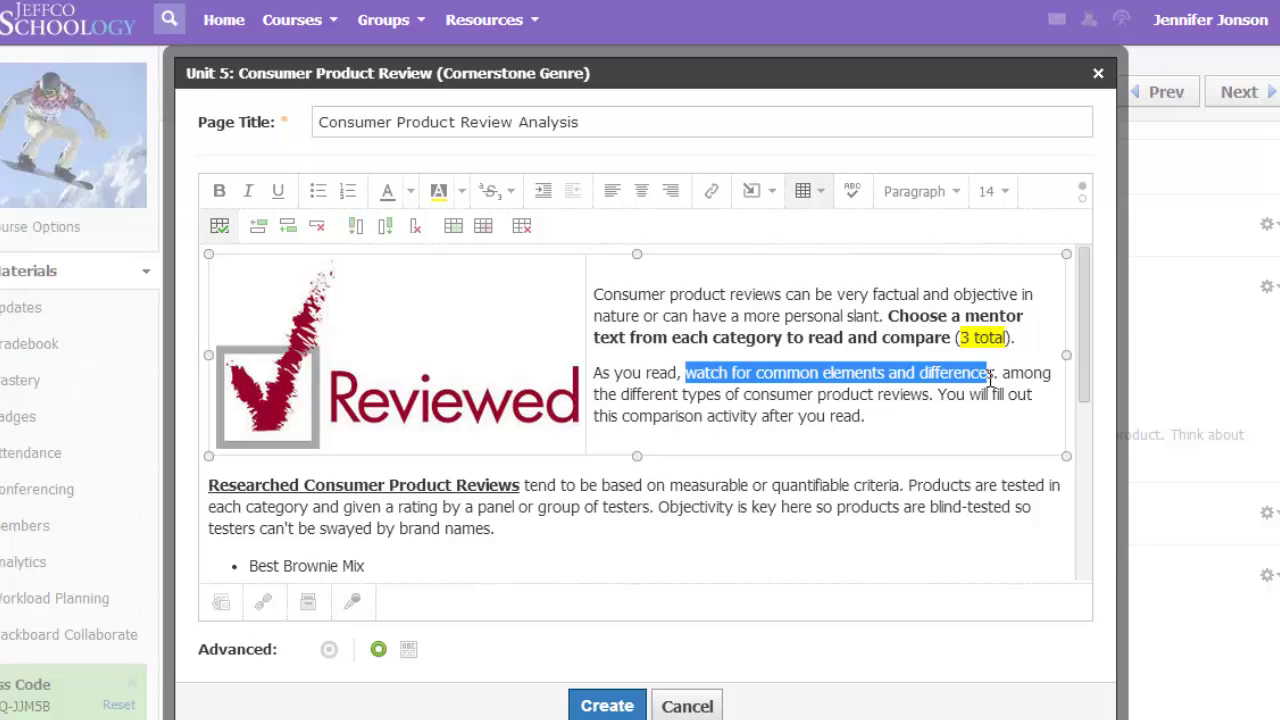
Step: Turn 'watch for common elements and differences' red and attach the Almost iPod but in the end Samsung PDF
click(410, 191)
click(391, 289)
click(670, 485)
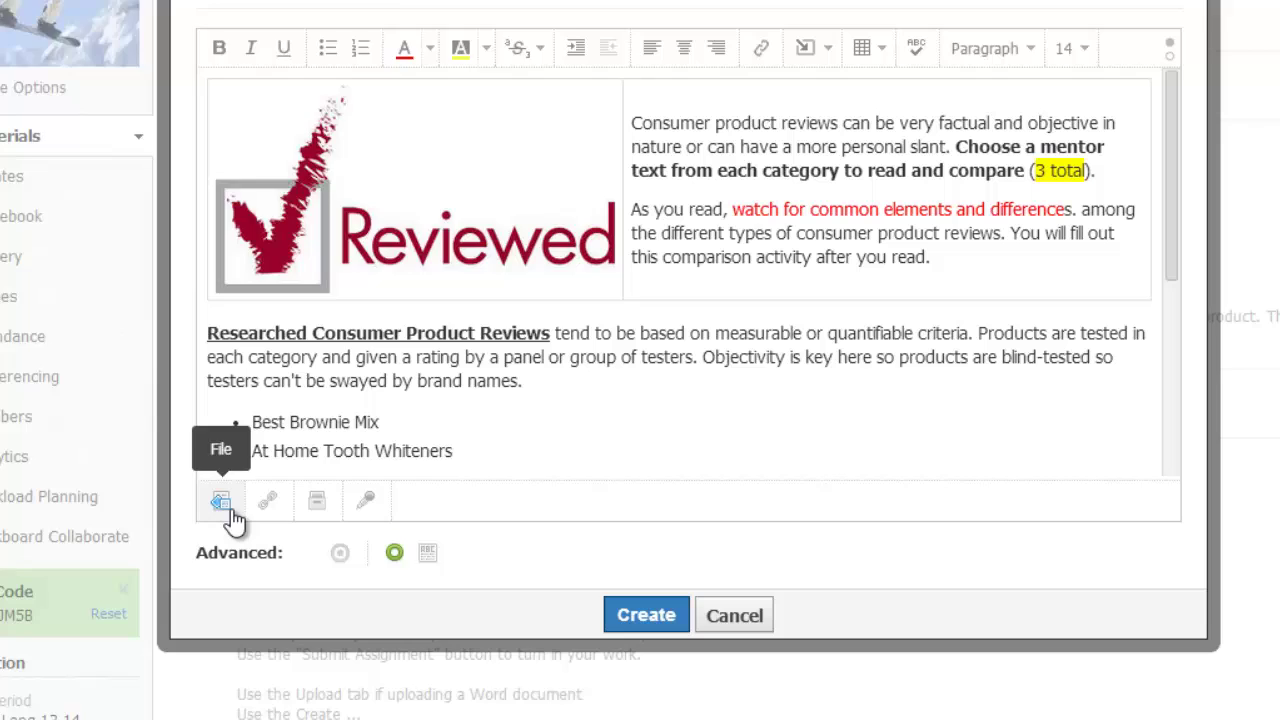
click(224, 503)
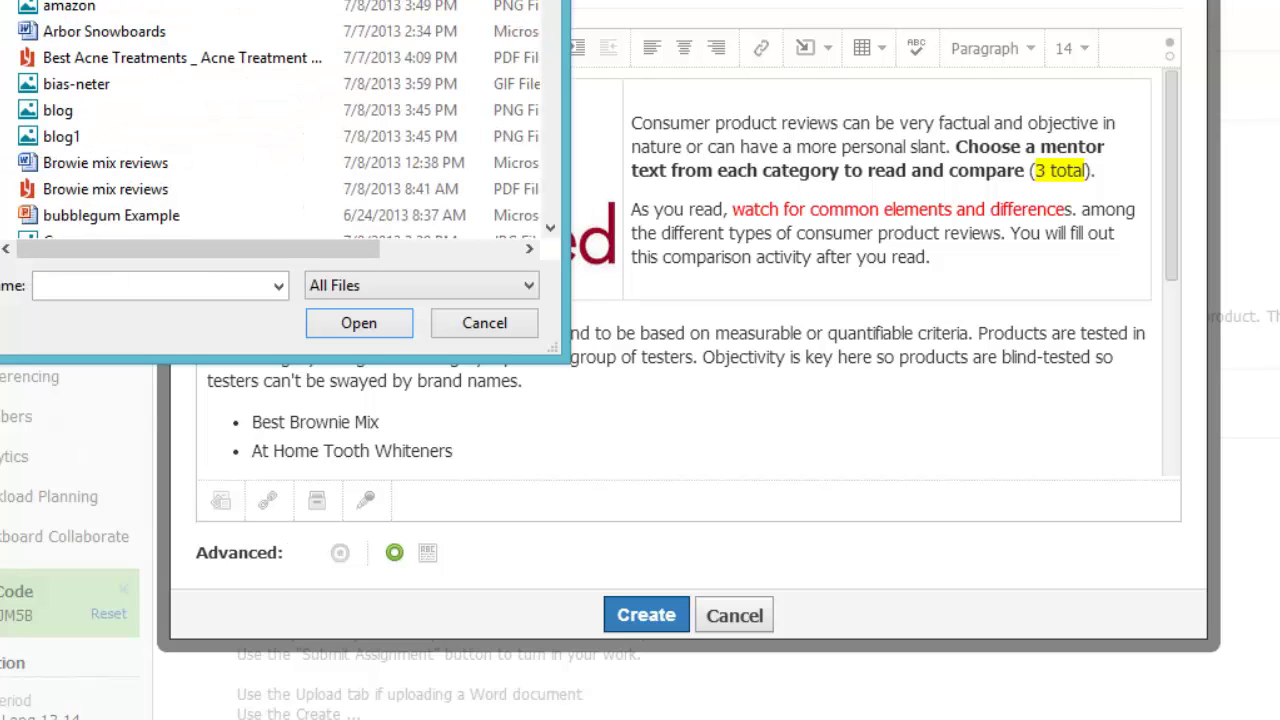
double_click(117, 10)
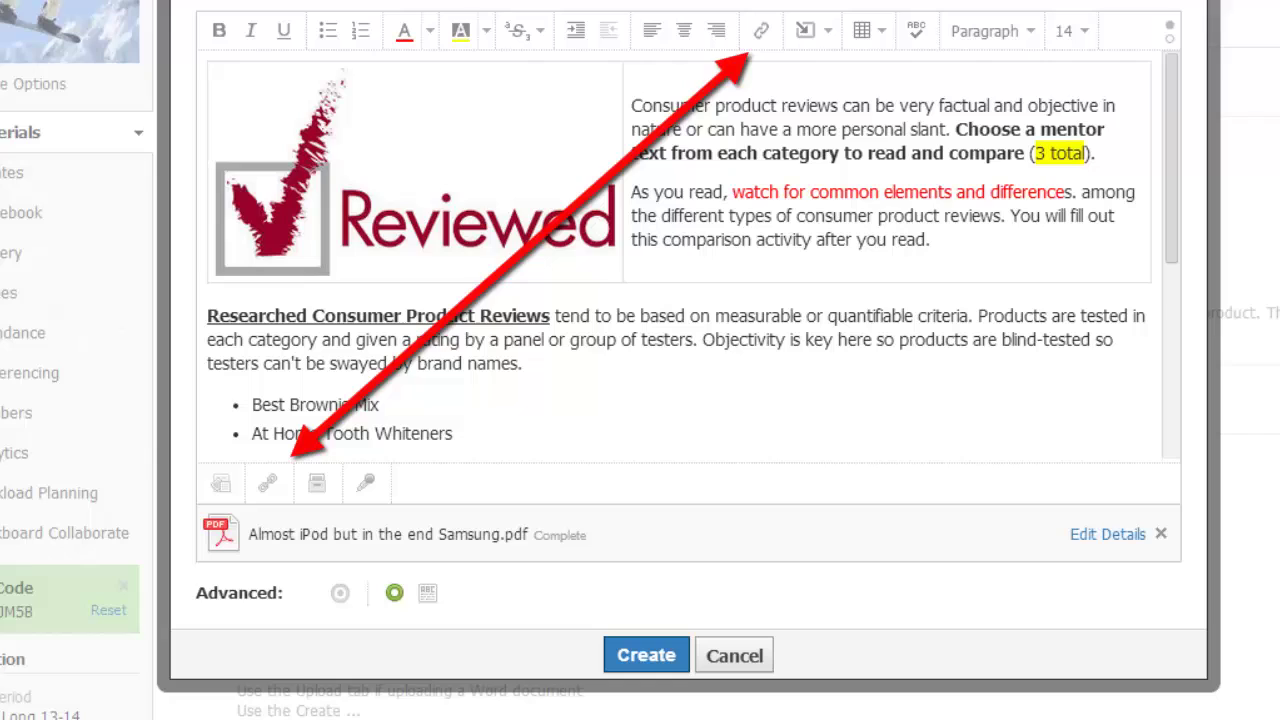
Step: Attach the pasted Google Docs URL as a link titled 'Best Brownie Mix Article'
click(280, 490)
click(624, 100)
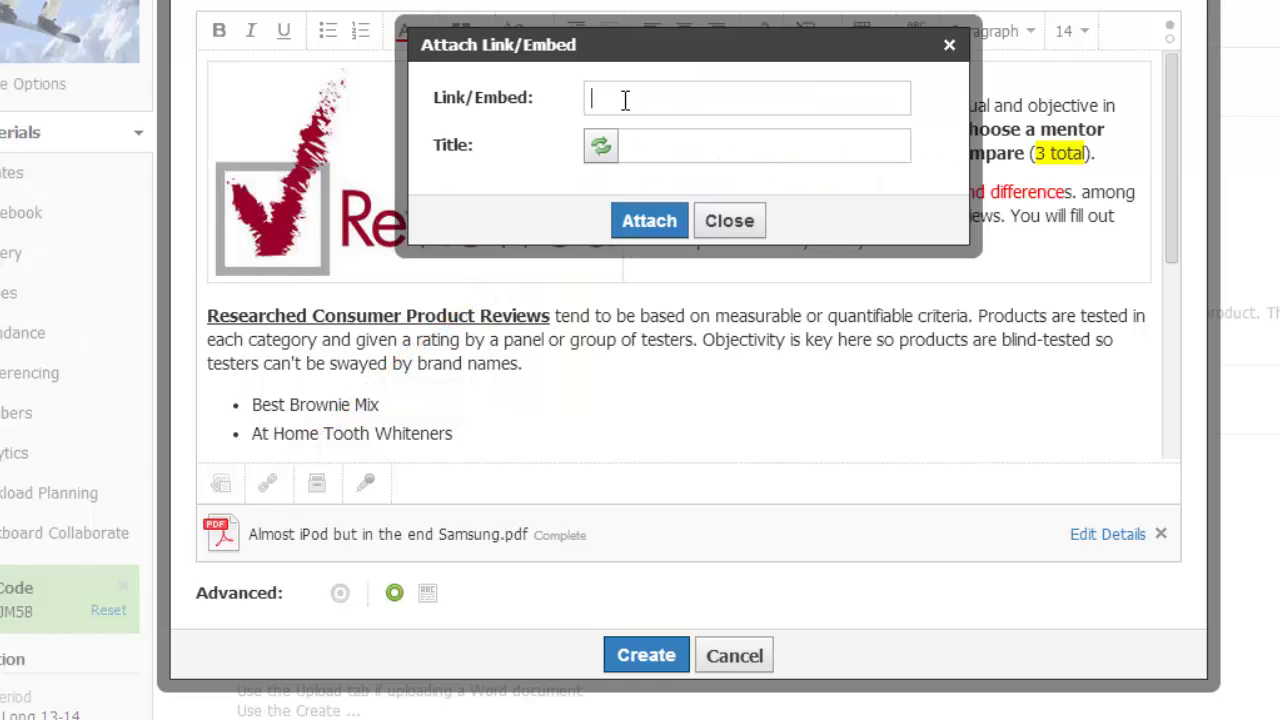
click(657, 150)
text(Best Brownie Mix Article)
click(646, 221)
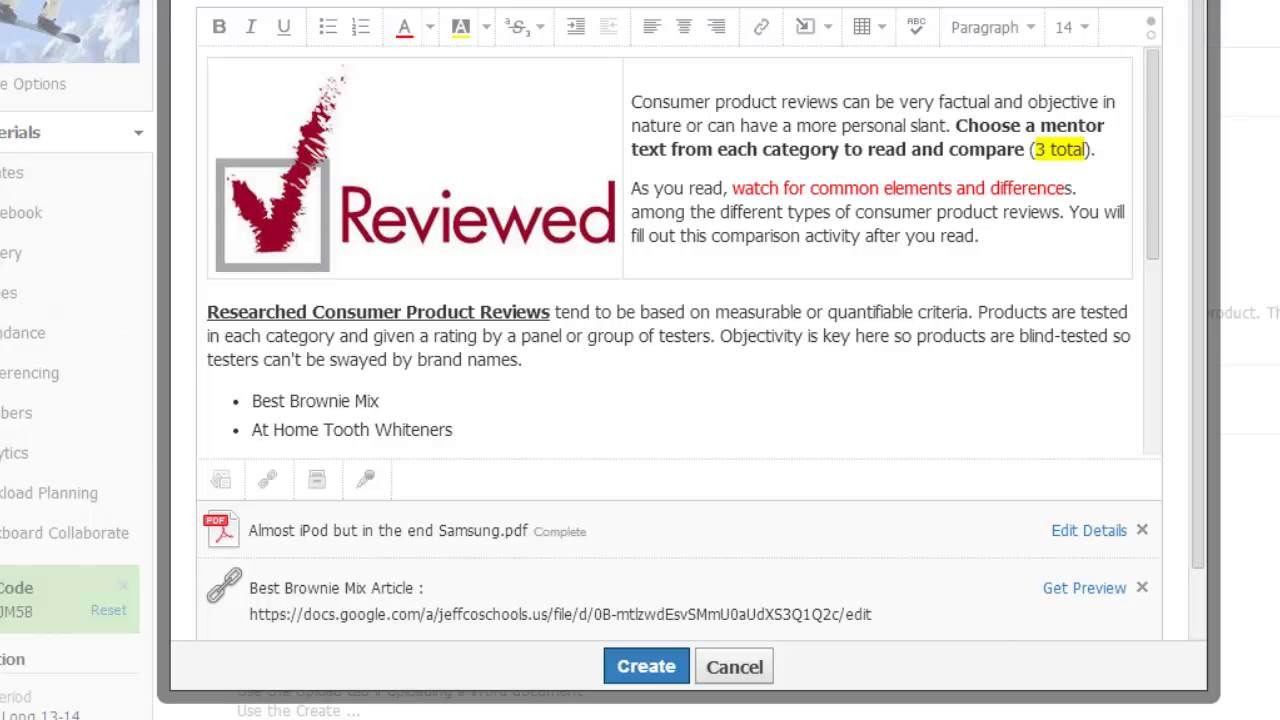
click(253, 400)
Step: Hyperlink 'Best Brownie Mix' to the Google Doc, opening in a new window, and create the page
drag(252, 400, 381, 400)
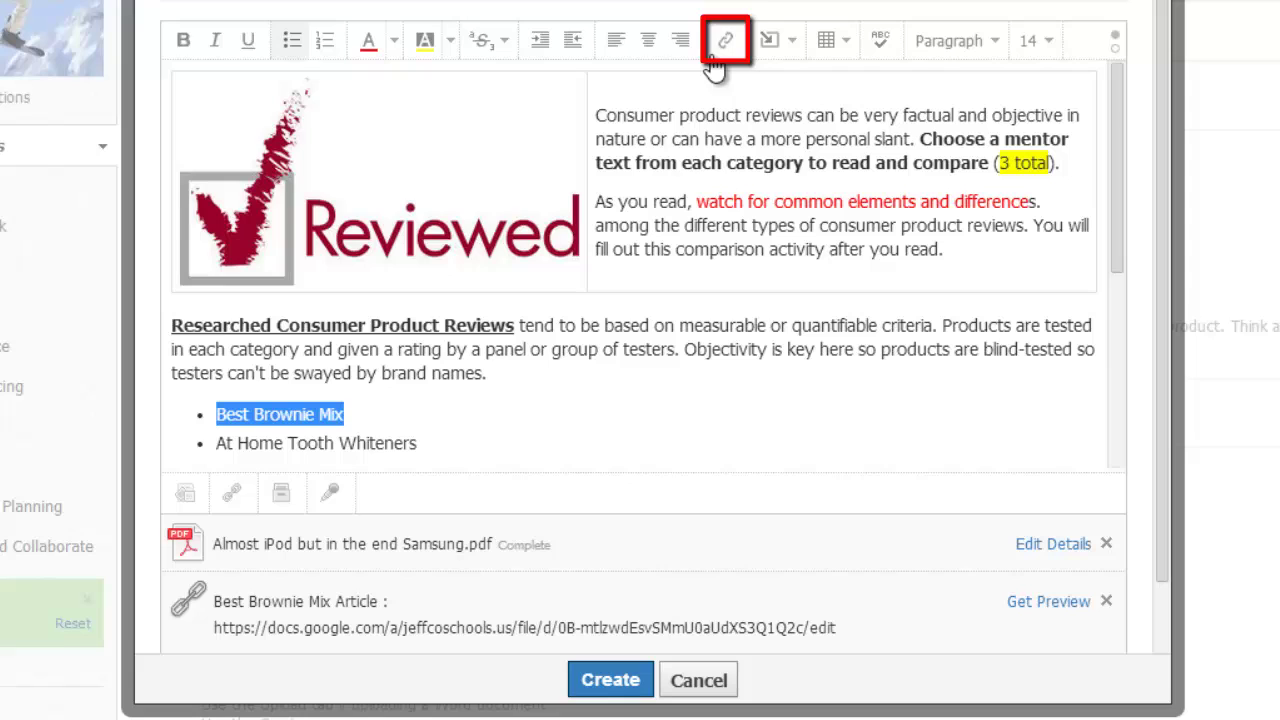
click(722, 45)
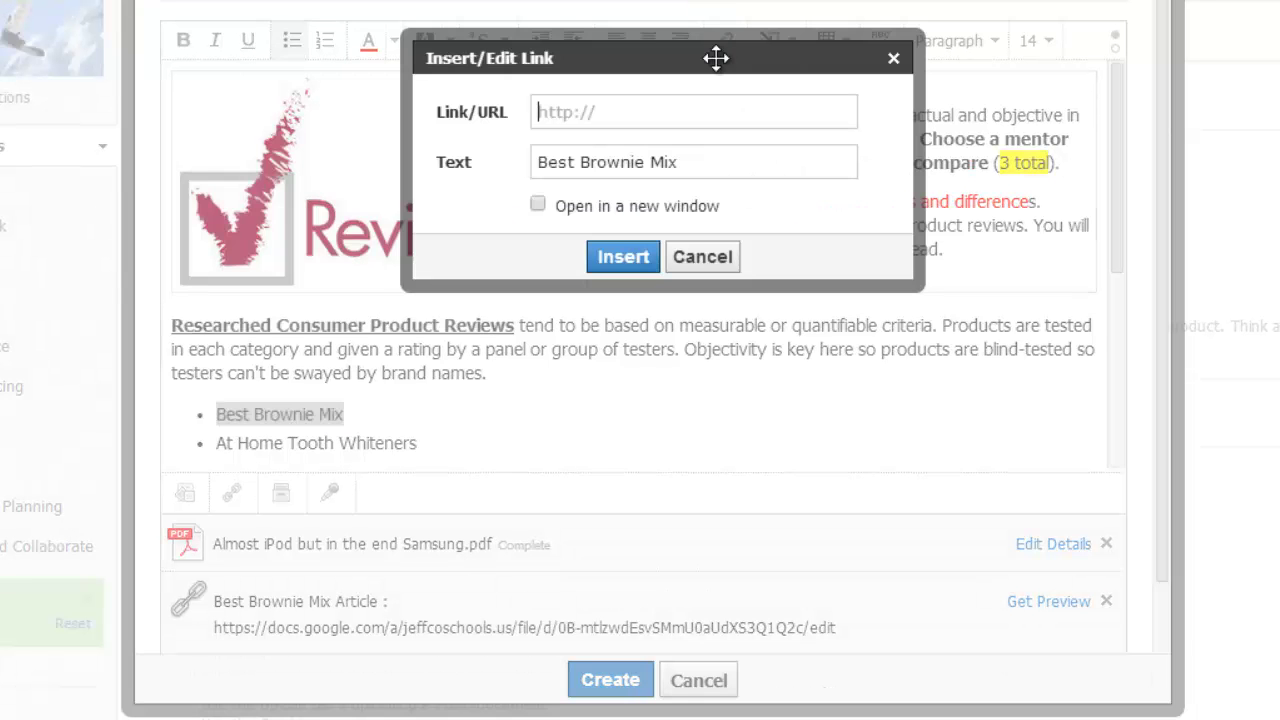
right_click(593, 108)
click(614, 251)
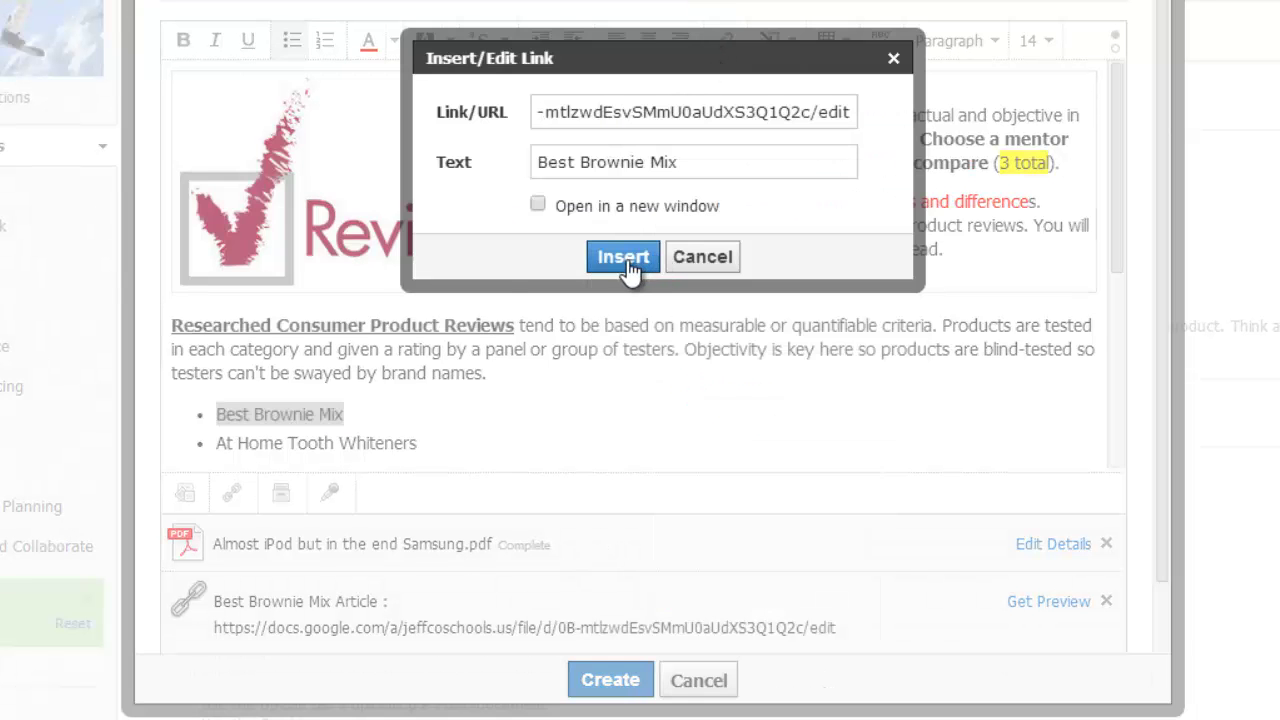
click(538, 204)
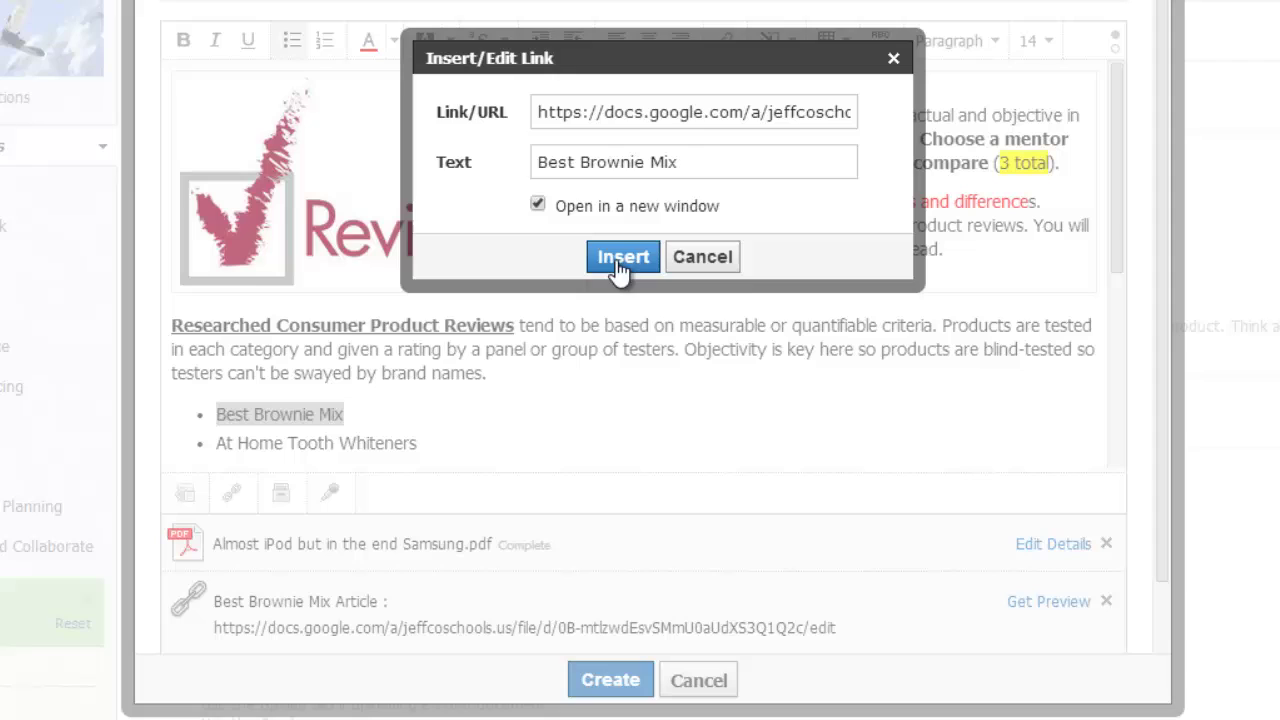
click(618, 260)
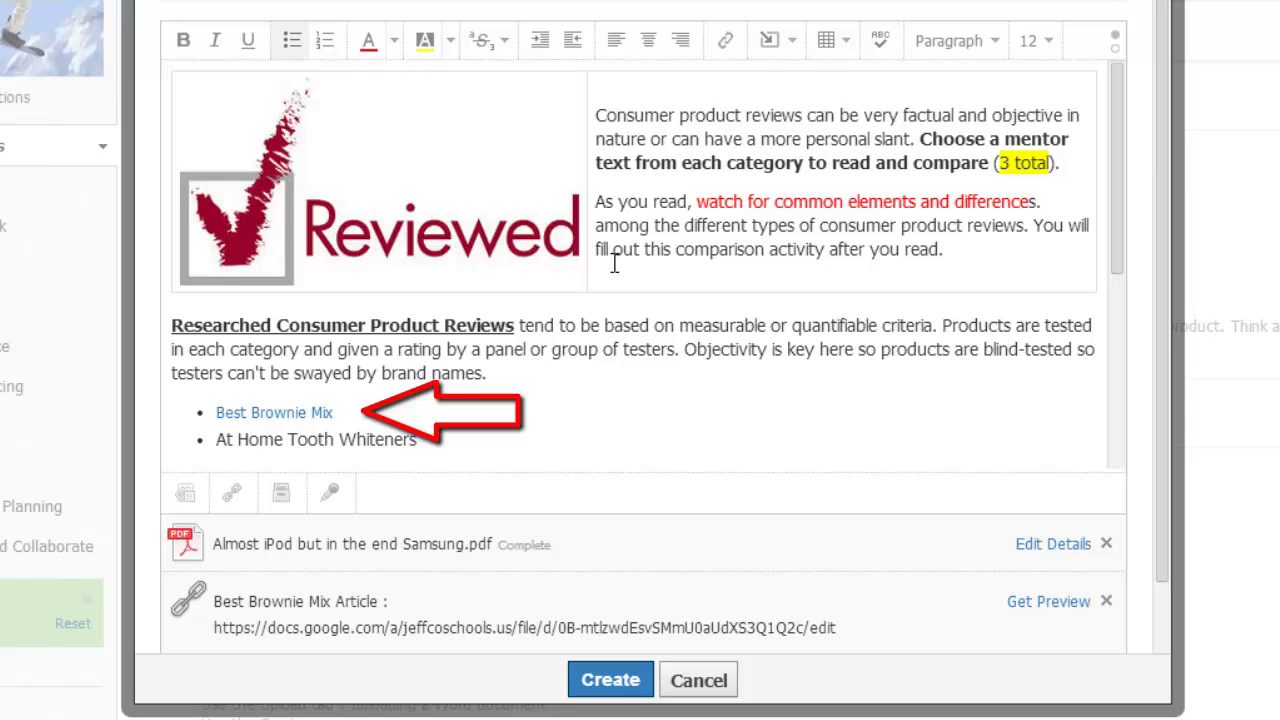
click(625, 680)
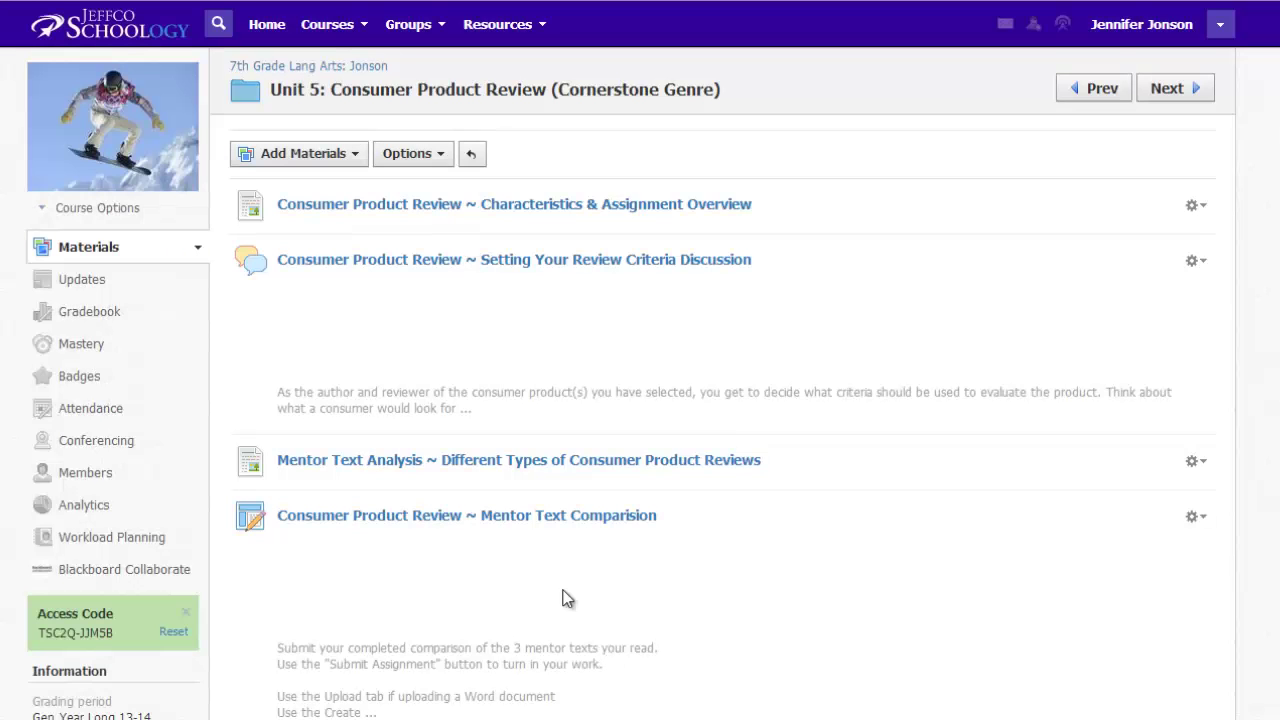
Step: Open Consumer Product Review Analysis from the folder list and scroll through its content
scroll(563, 598, down, 3)
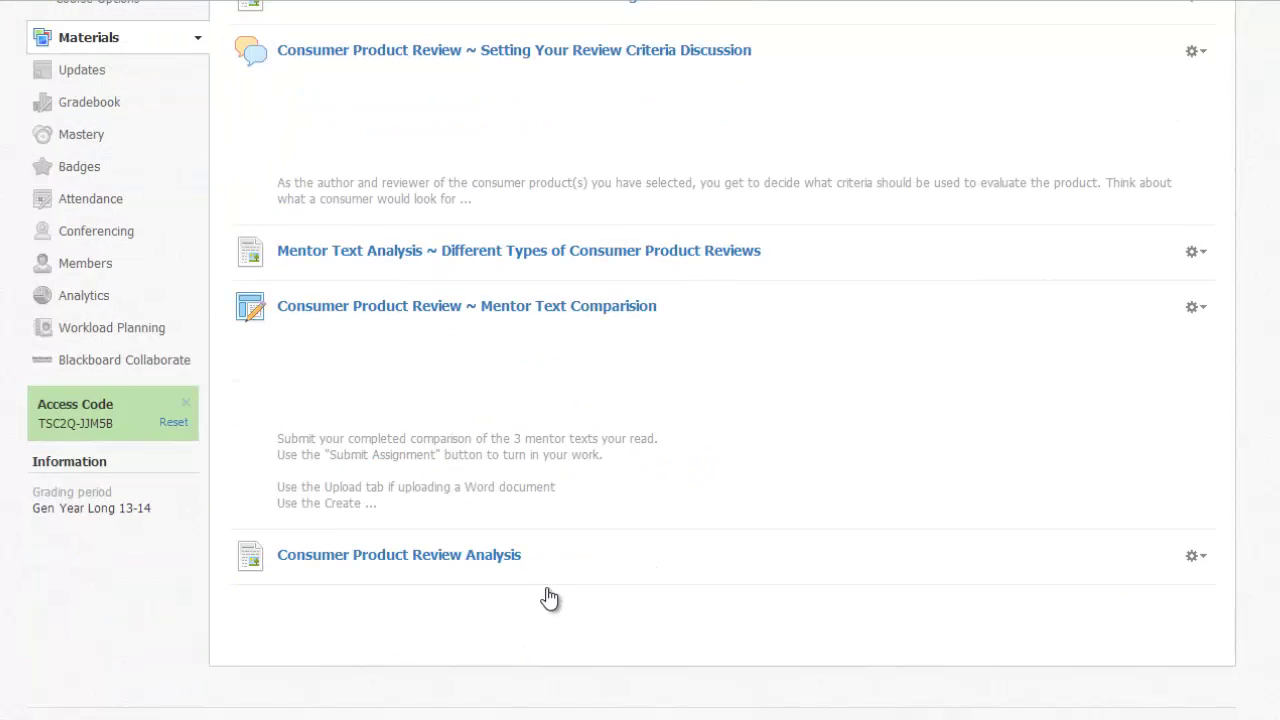
click(498, 555)
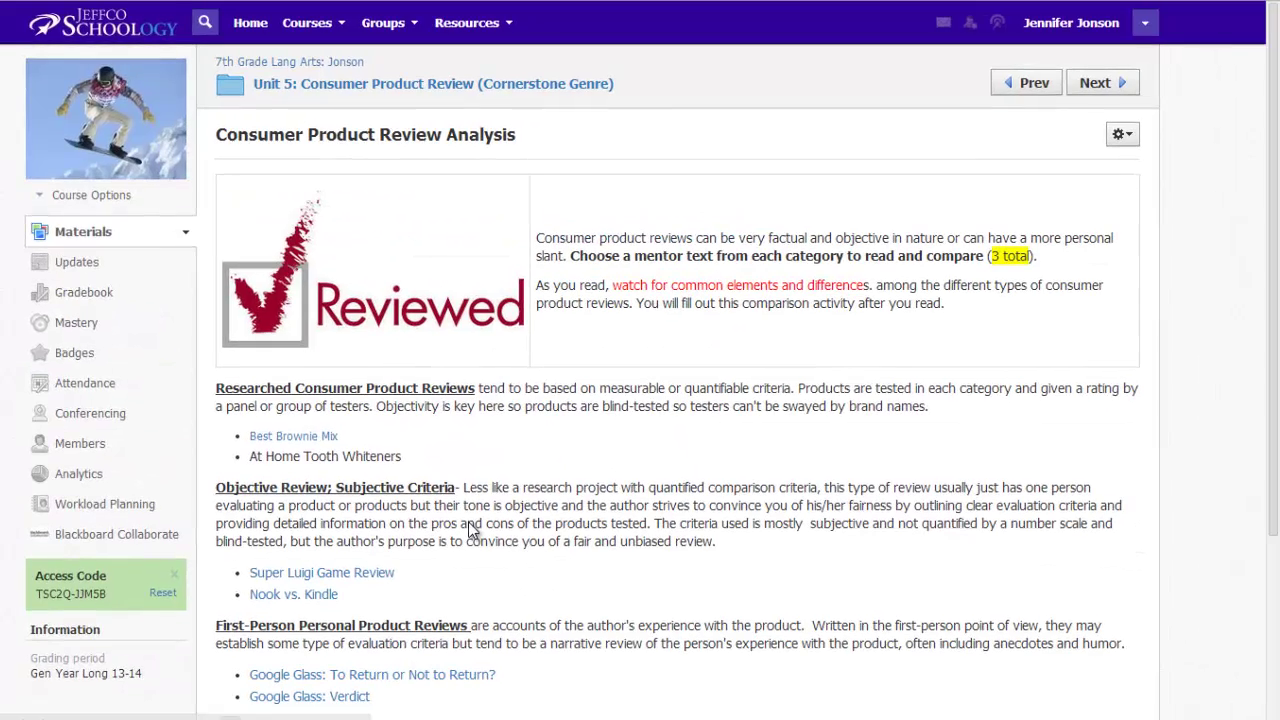
scroll(491, 694, down, 3)
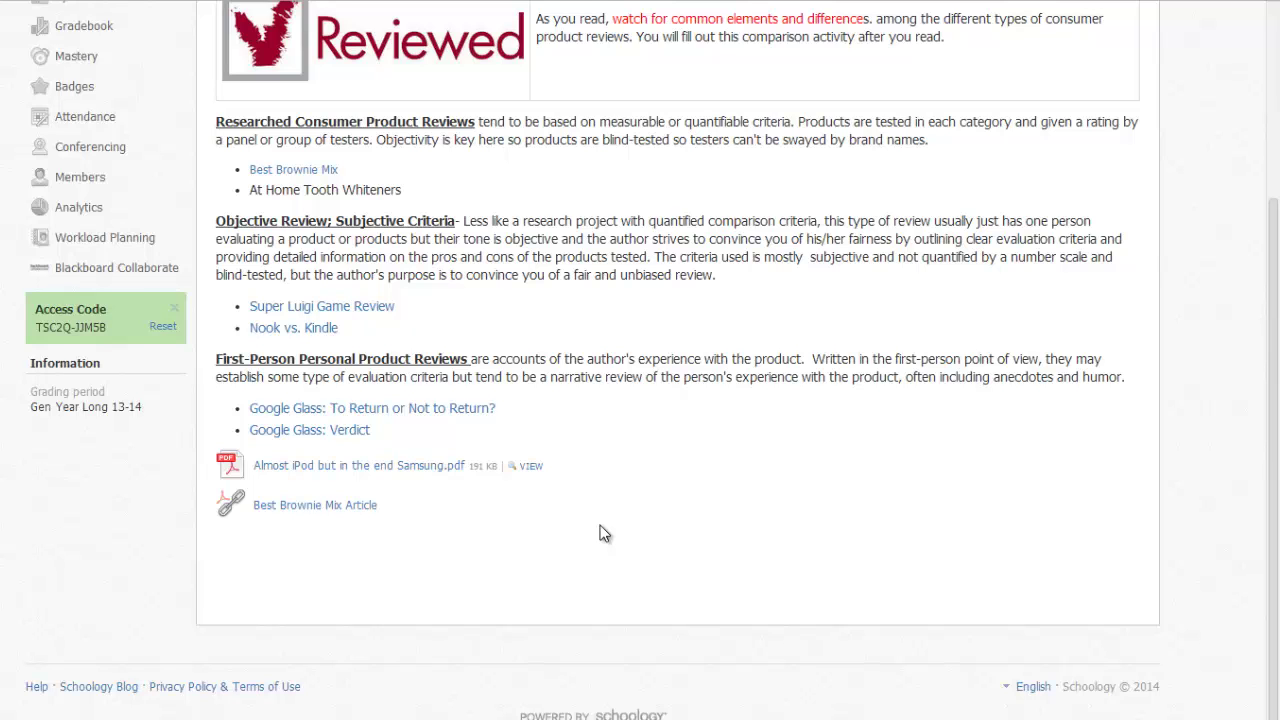
scroll(600, 527, up, 2)
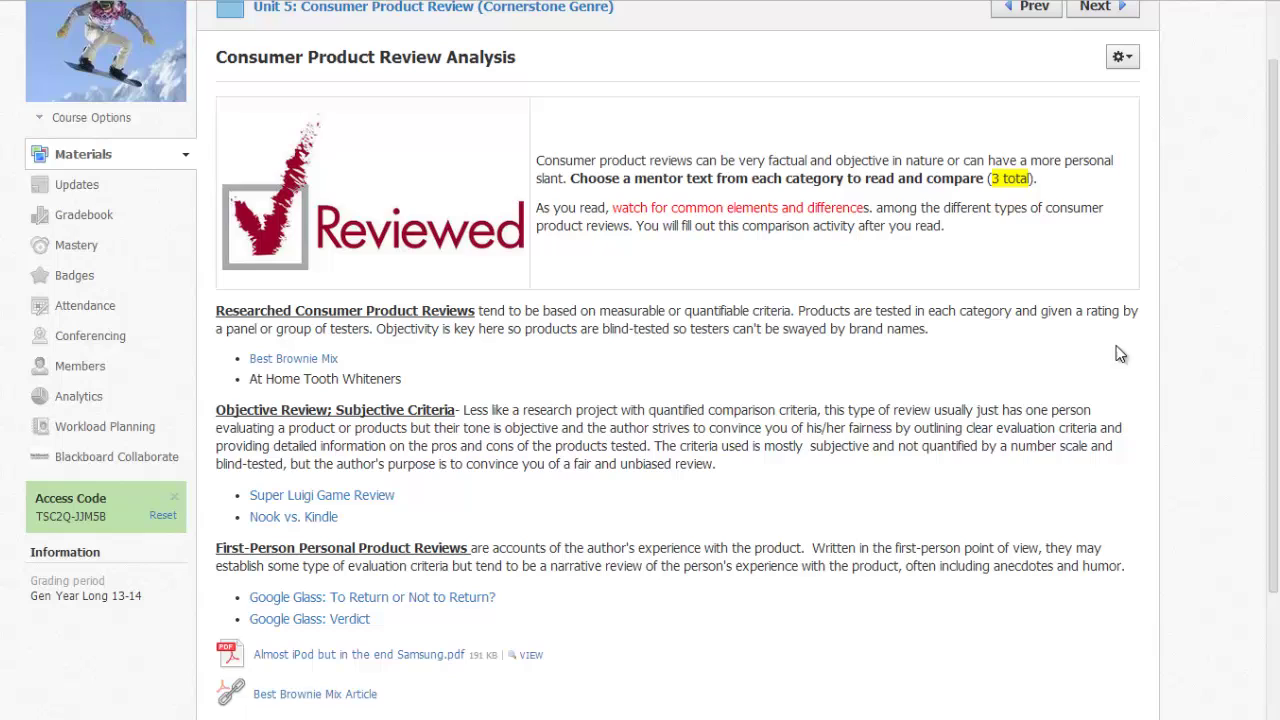
Step: Edit the page, check the Best Brownie Mix link settings, then select the Reviewed image
click(1121, 57)
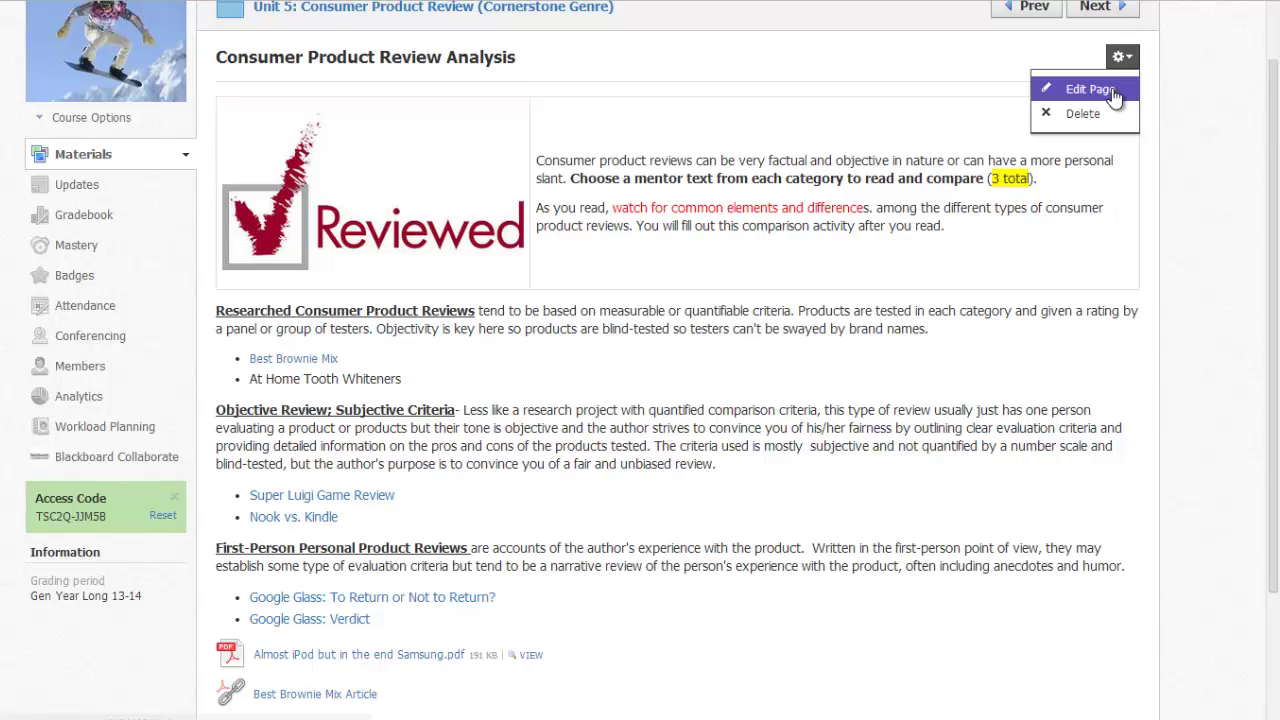
click(1114, 92)
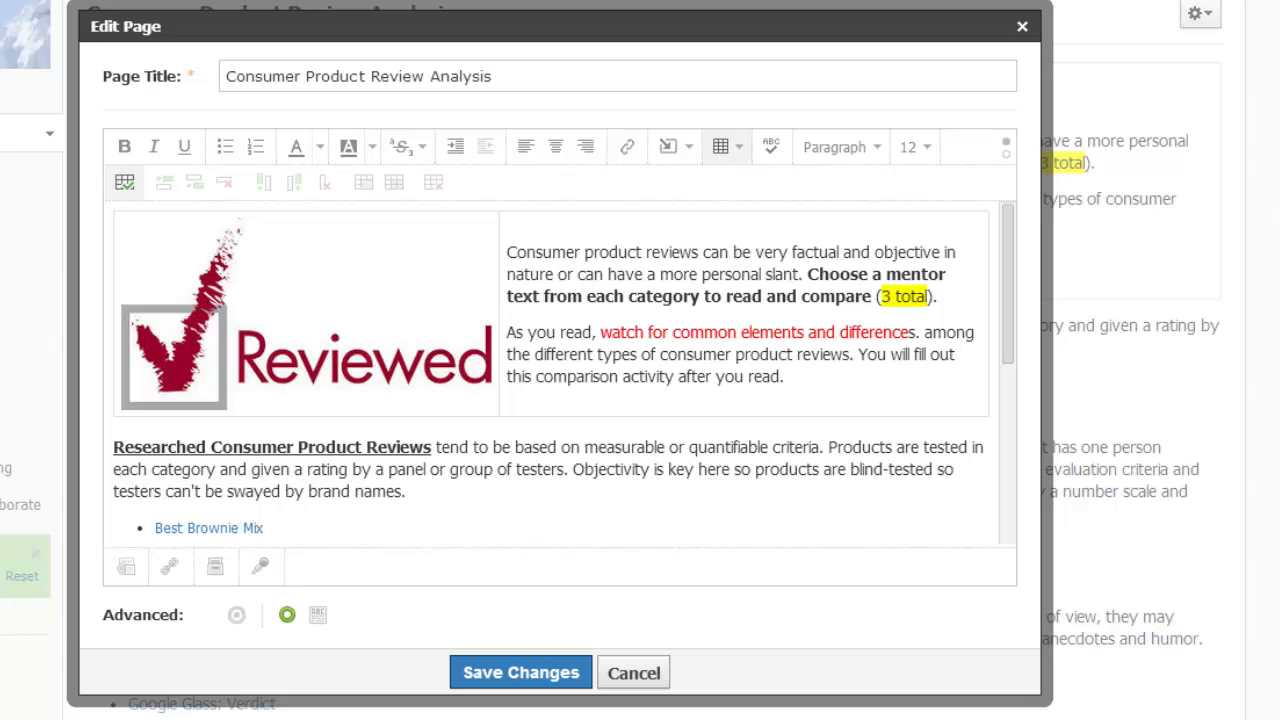
click(220, 528)
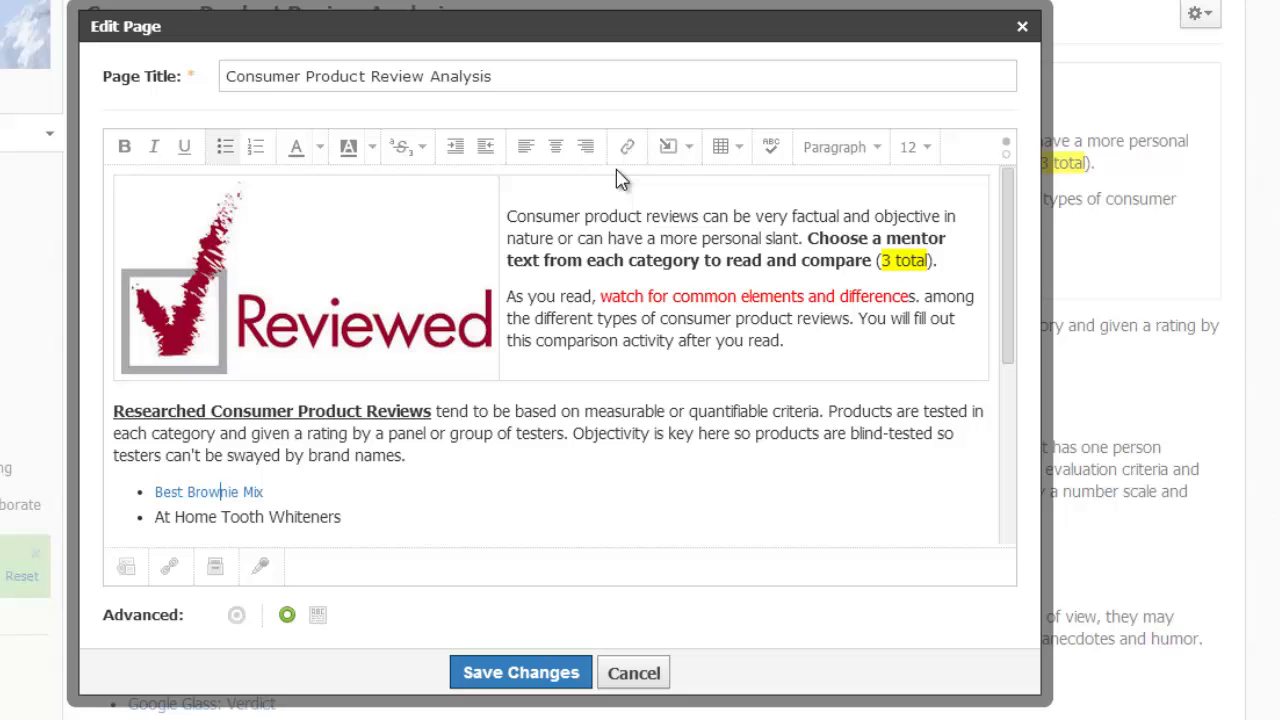
click(628, 148)
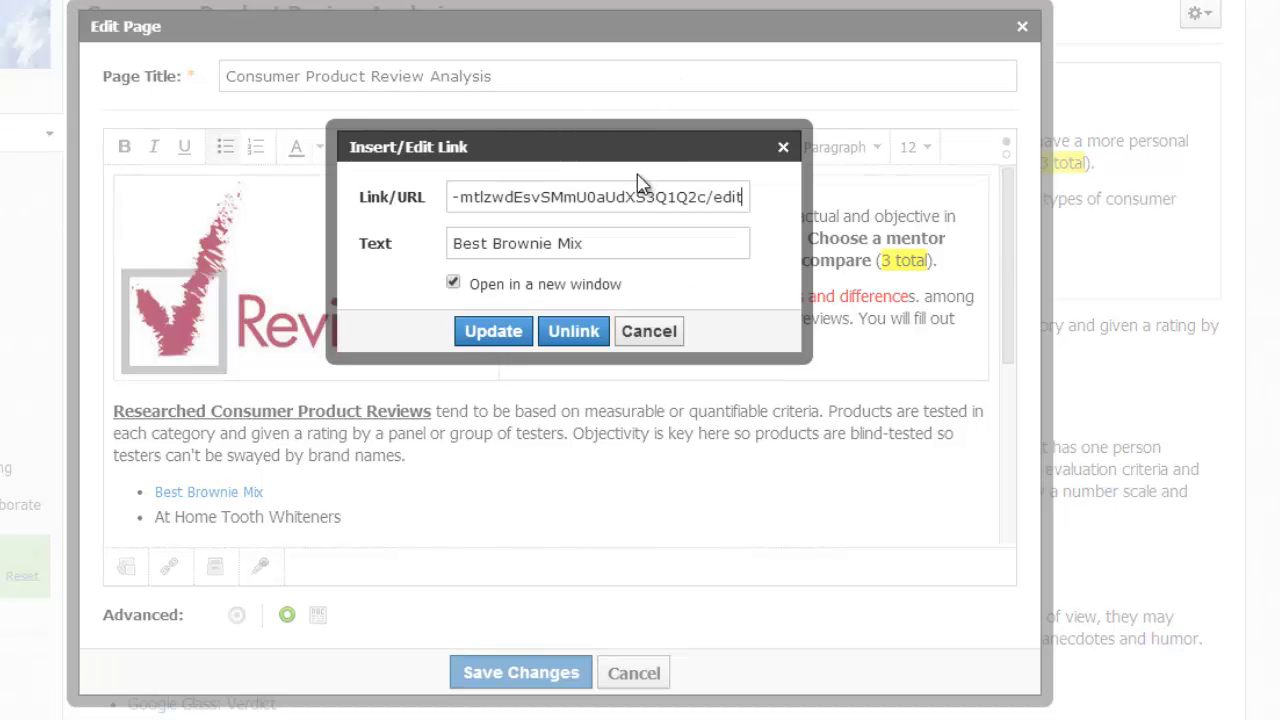
click(650, 333)
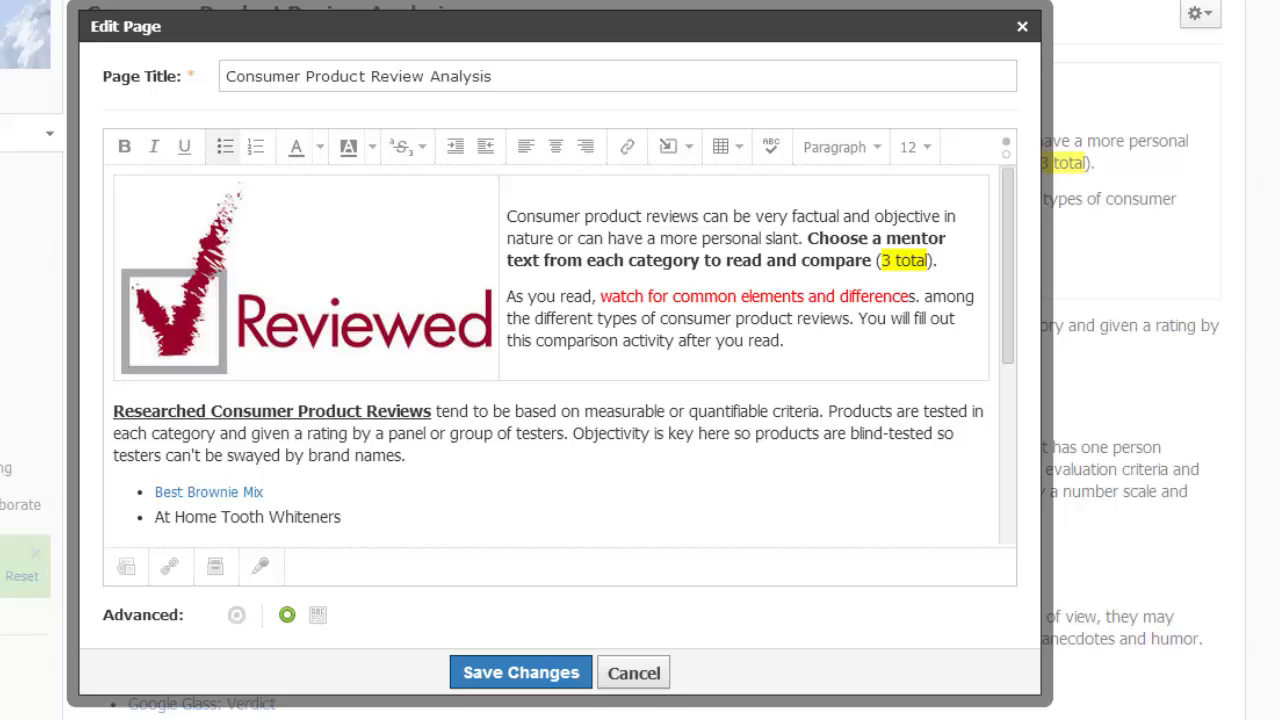
click(452, 212)
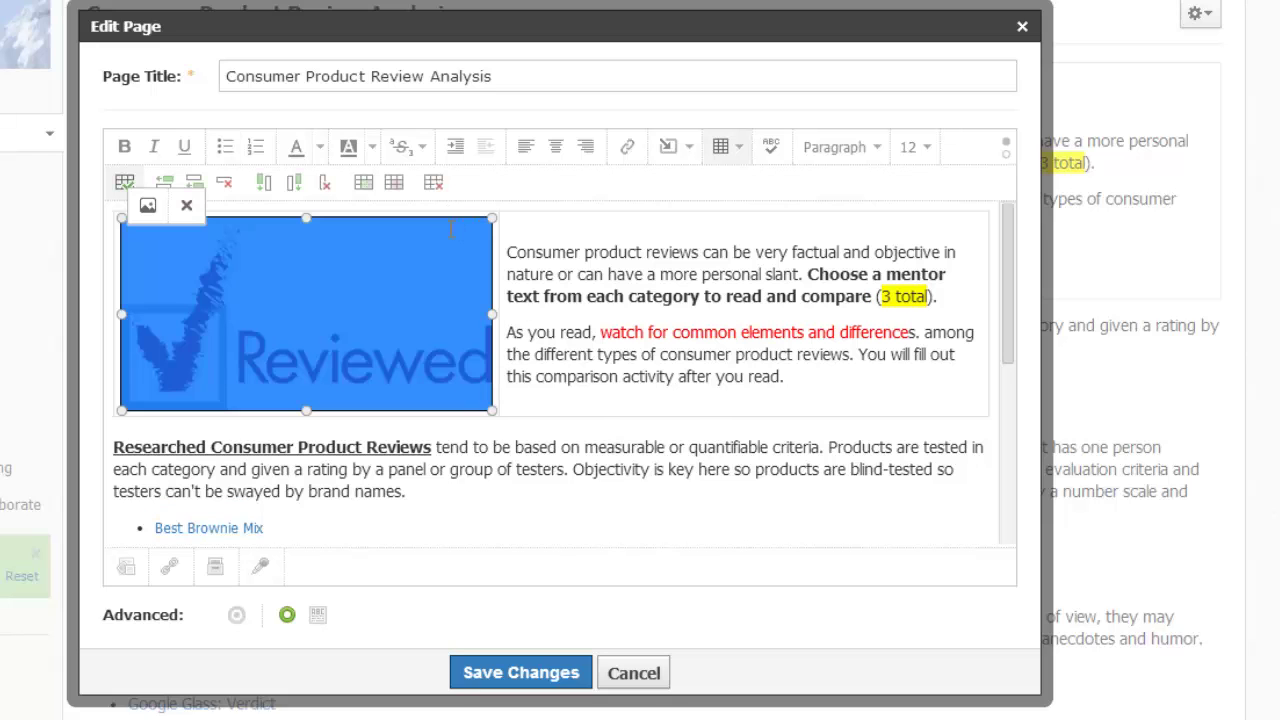
Step: Turn off the image-and-text table's border and indent the right-cell intro text away from the Reviewed image
click(124, 184)
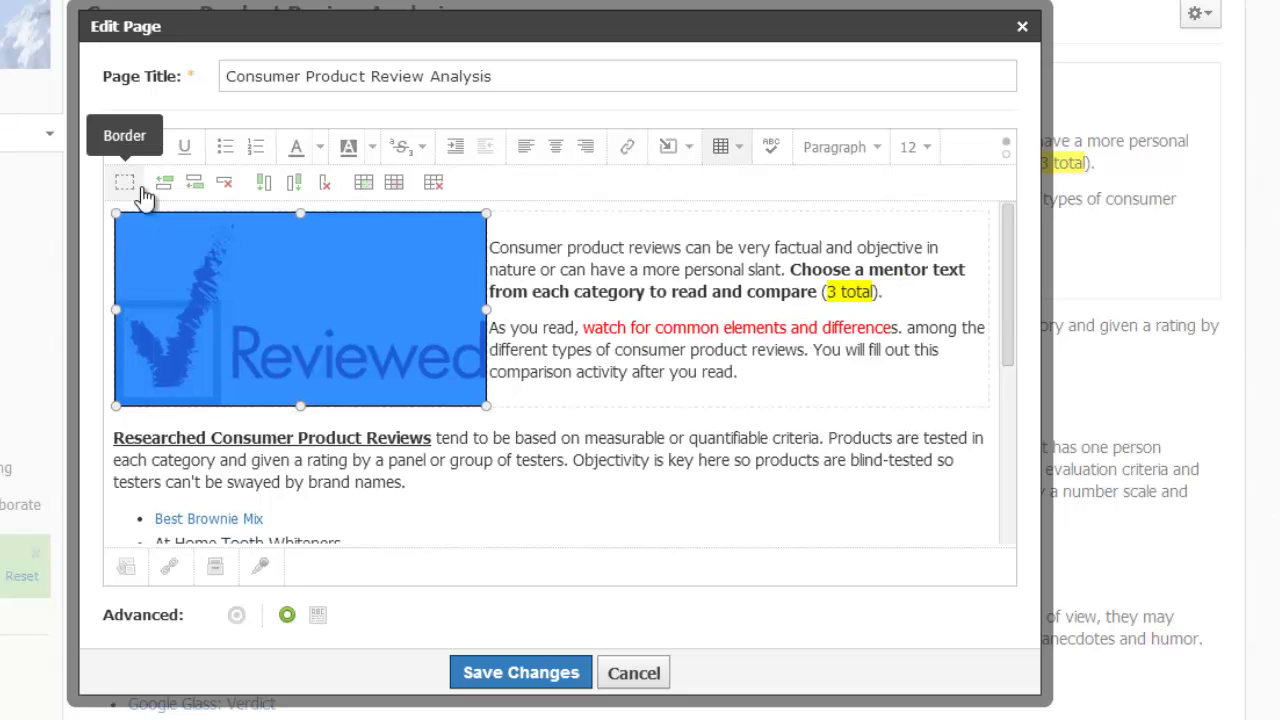
drag(510, 248, 572, 371)
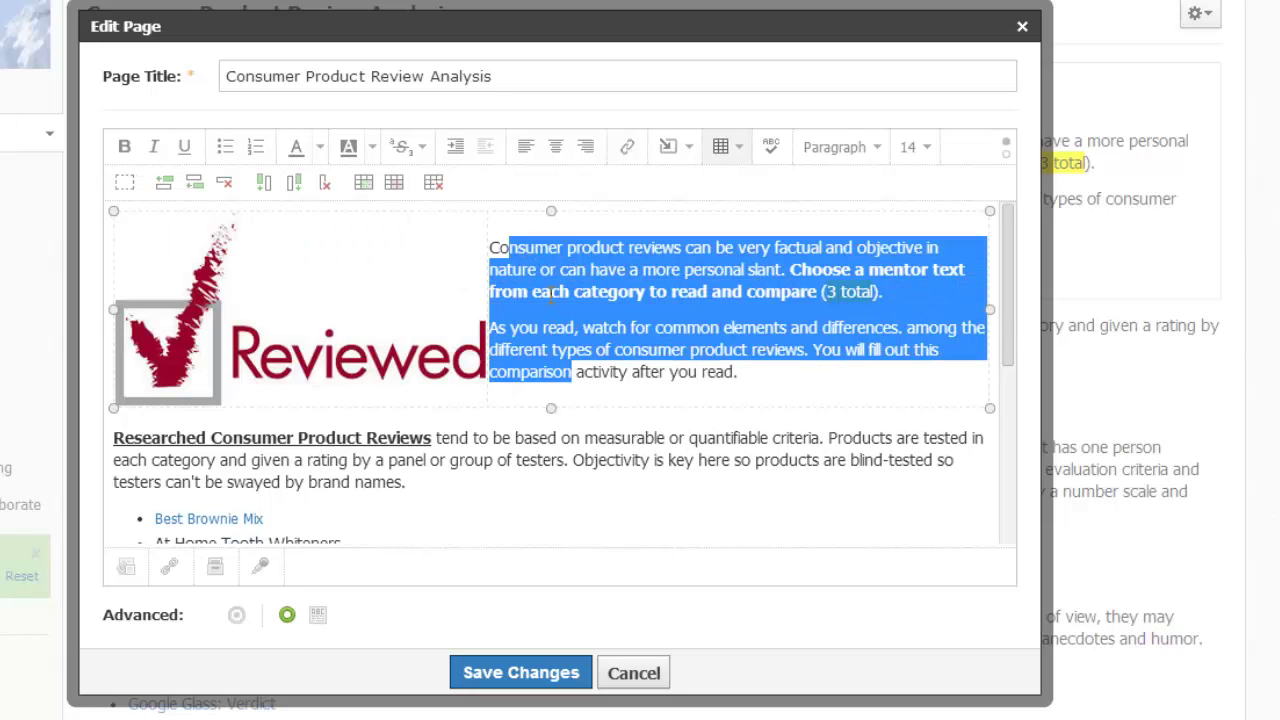
click(455, 147)
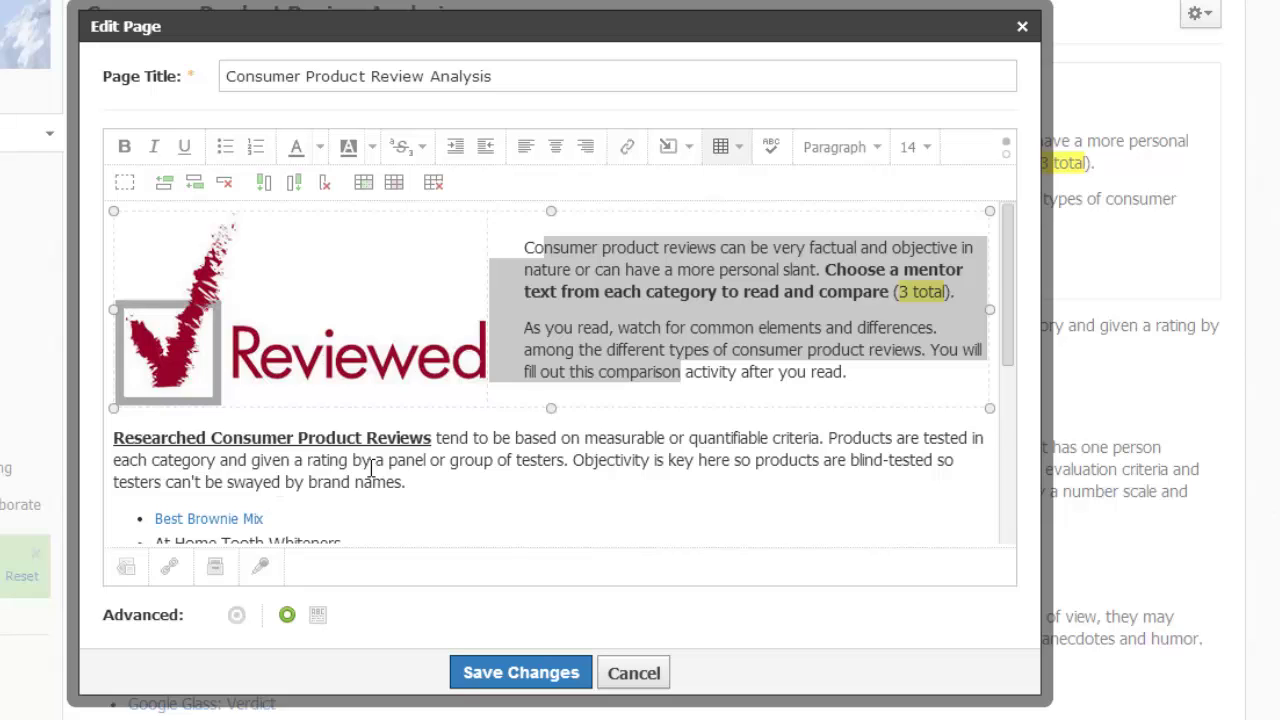
click(466, 462)
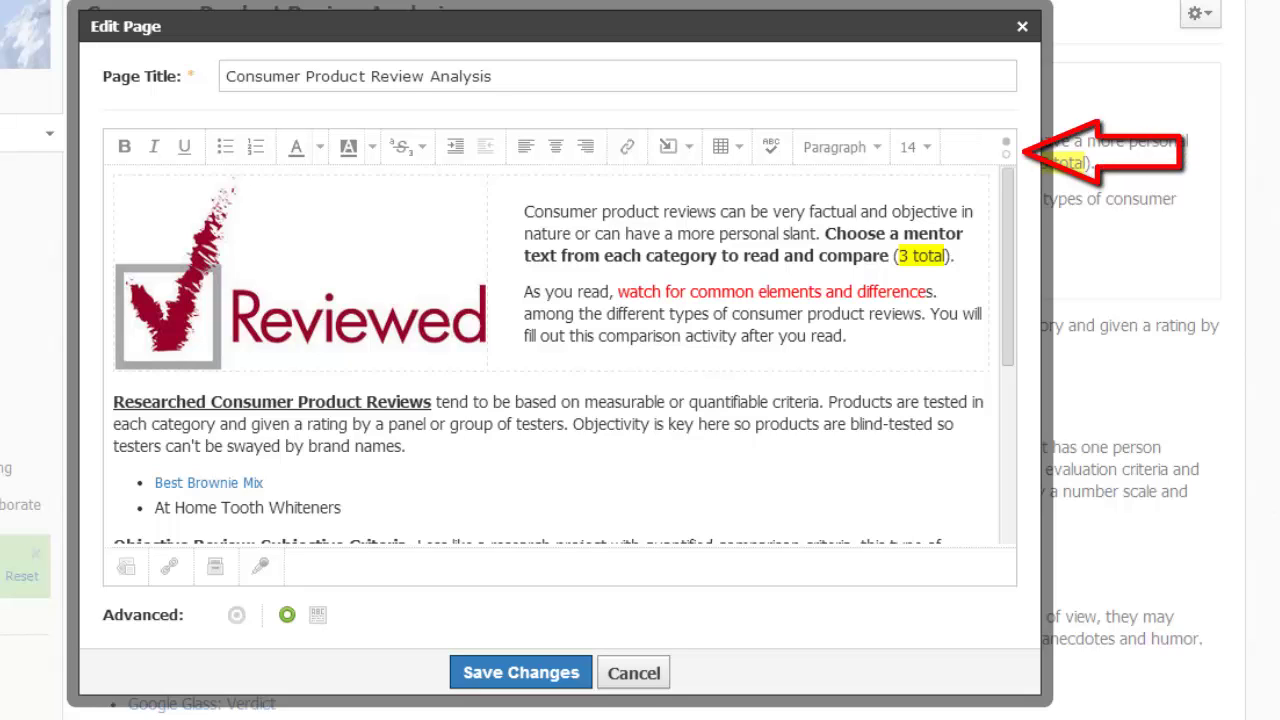
click(1005, 156)
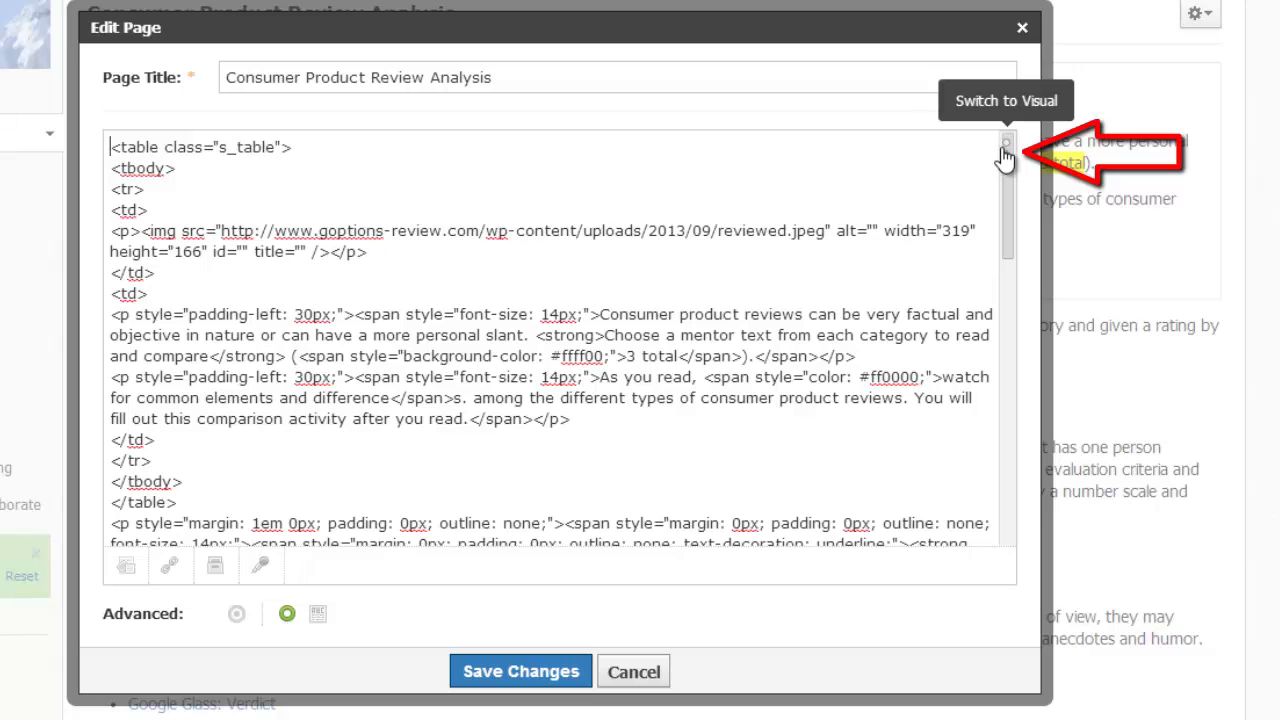
click(1007, 144)
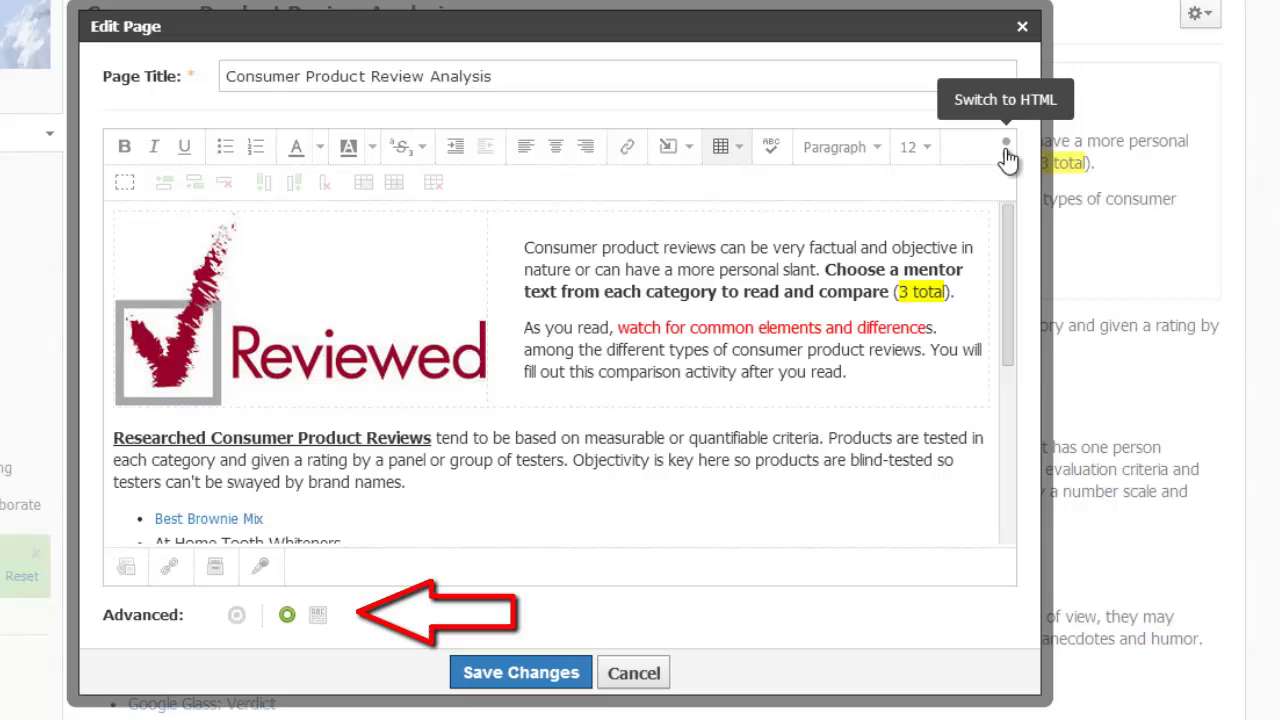
scroll(217, 580, down, 3)
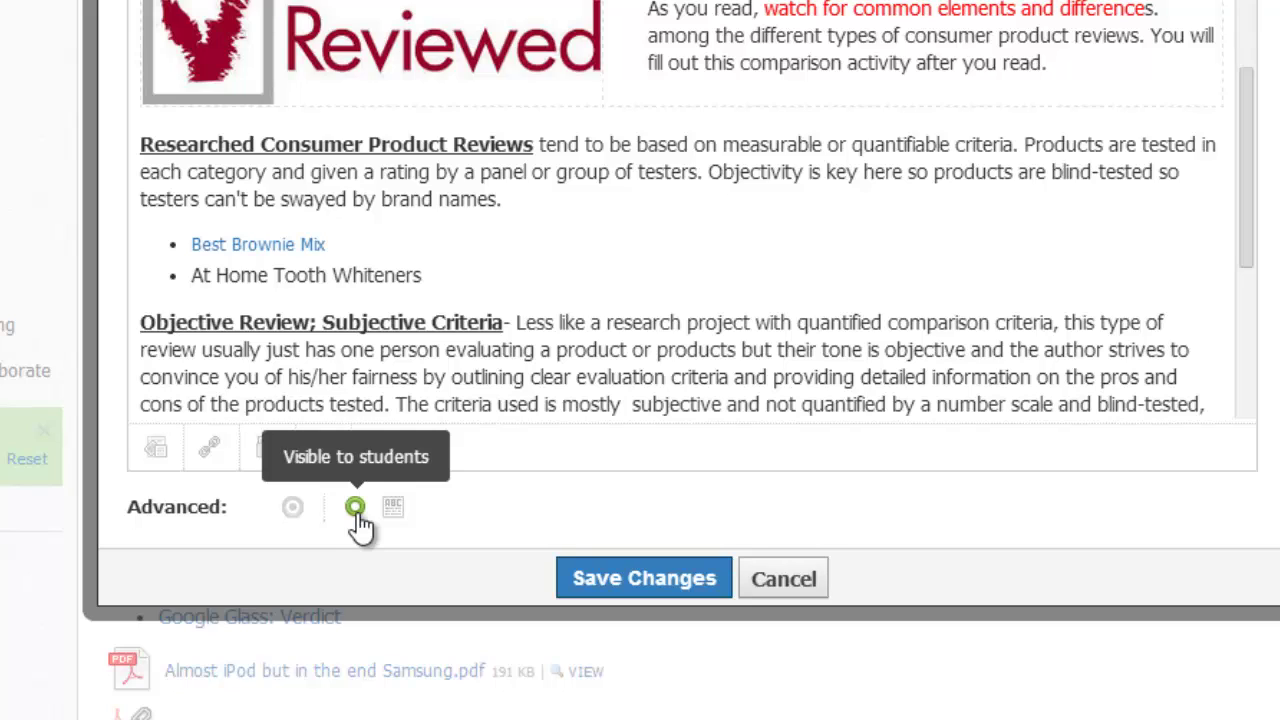
Step: Keep the page visible to students, enable Display inline under Advanced, and save the changes
click(356, 510)
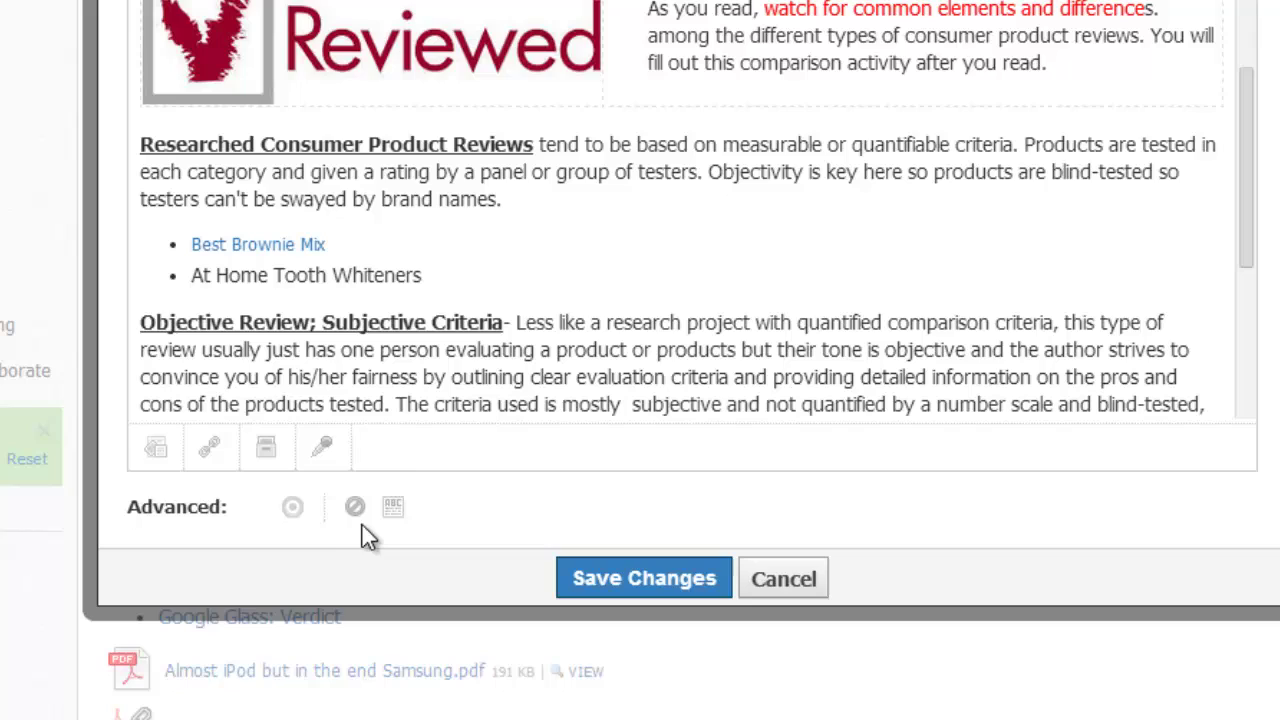
click(356, 510)
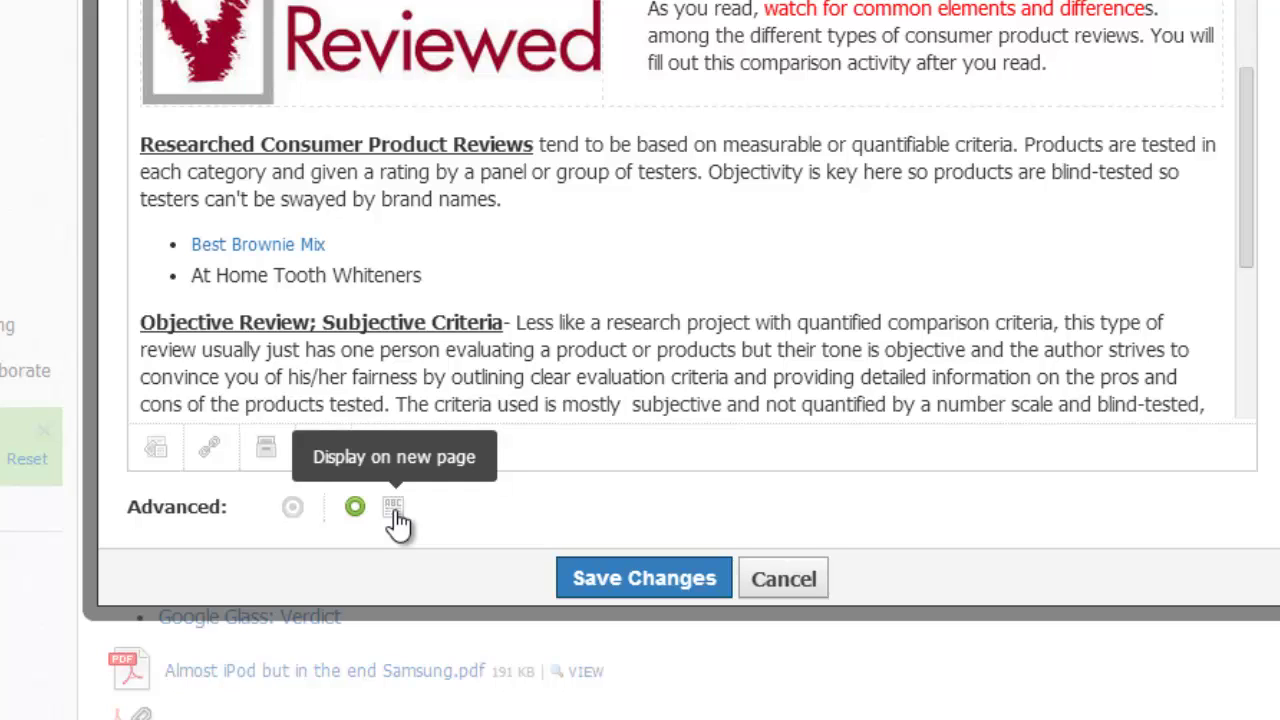
click(395, 508)
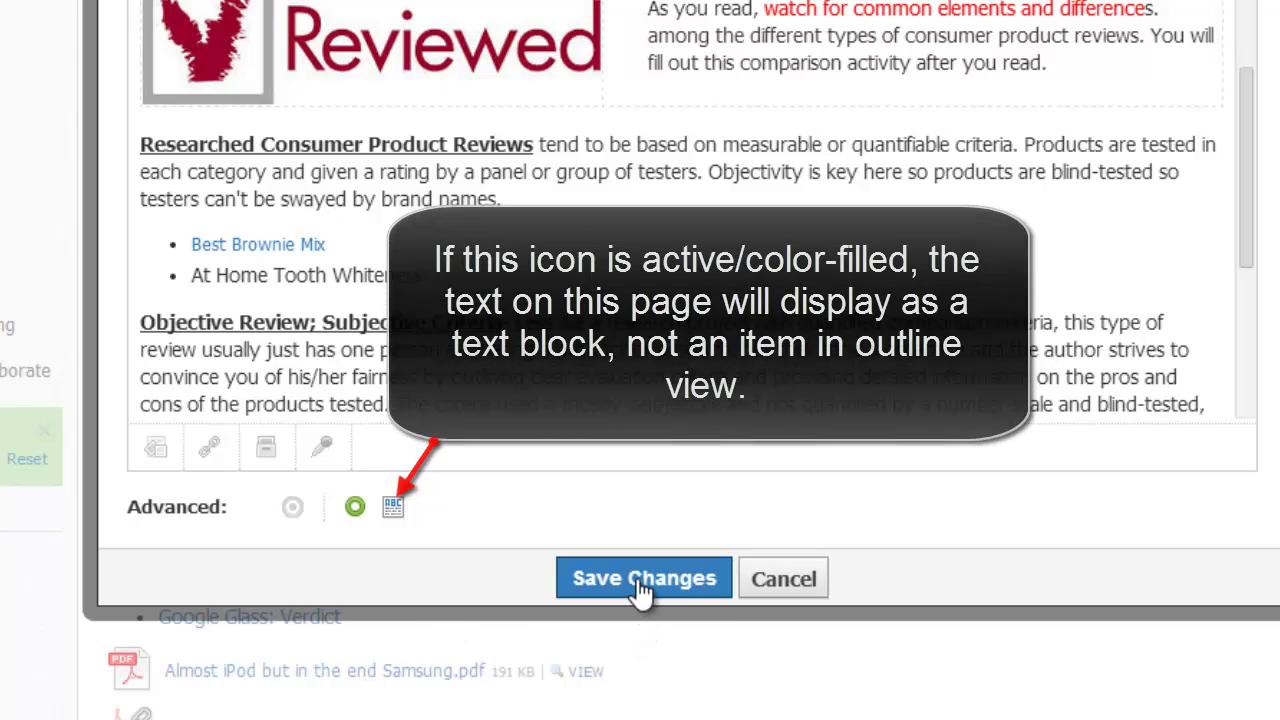
click(636, 582)
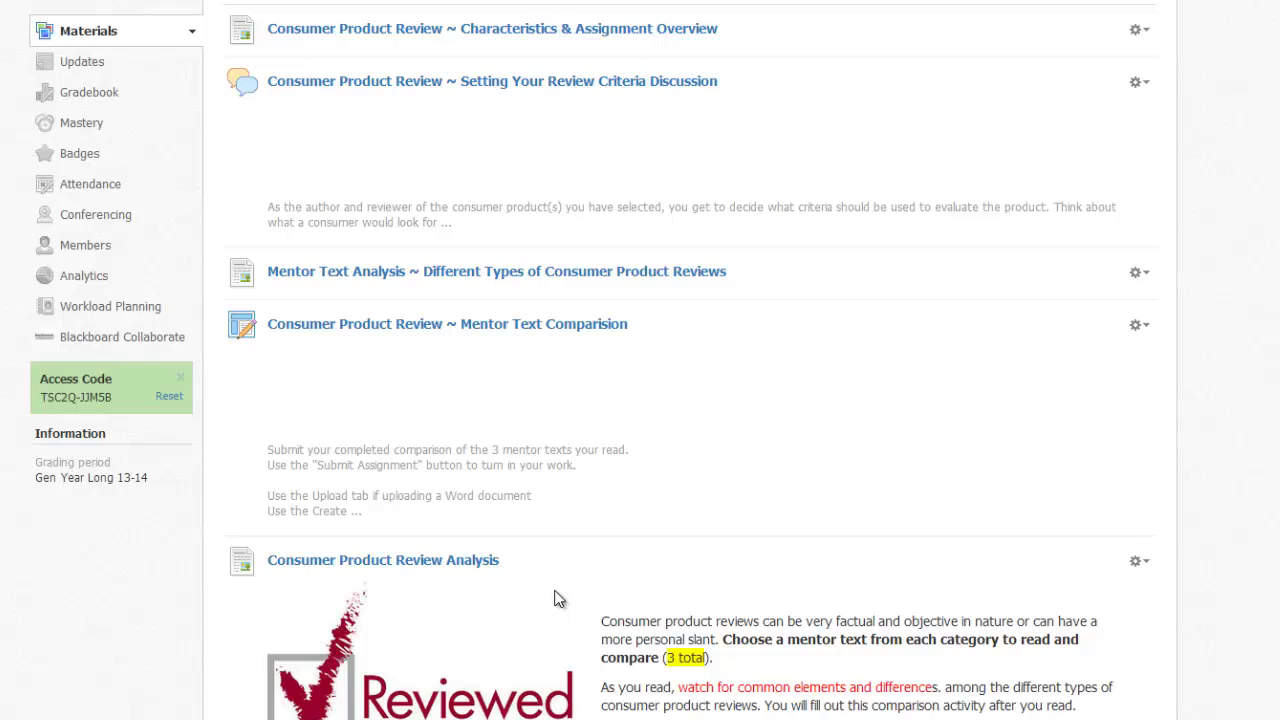
Step: Drag the Consumer Product Review Analysis row above the other Unit 5 materials
scroll(557, 600, down, 4)
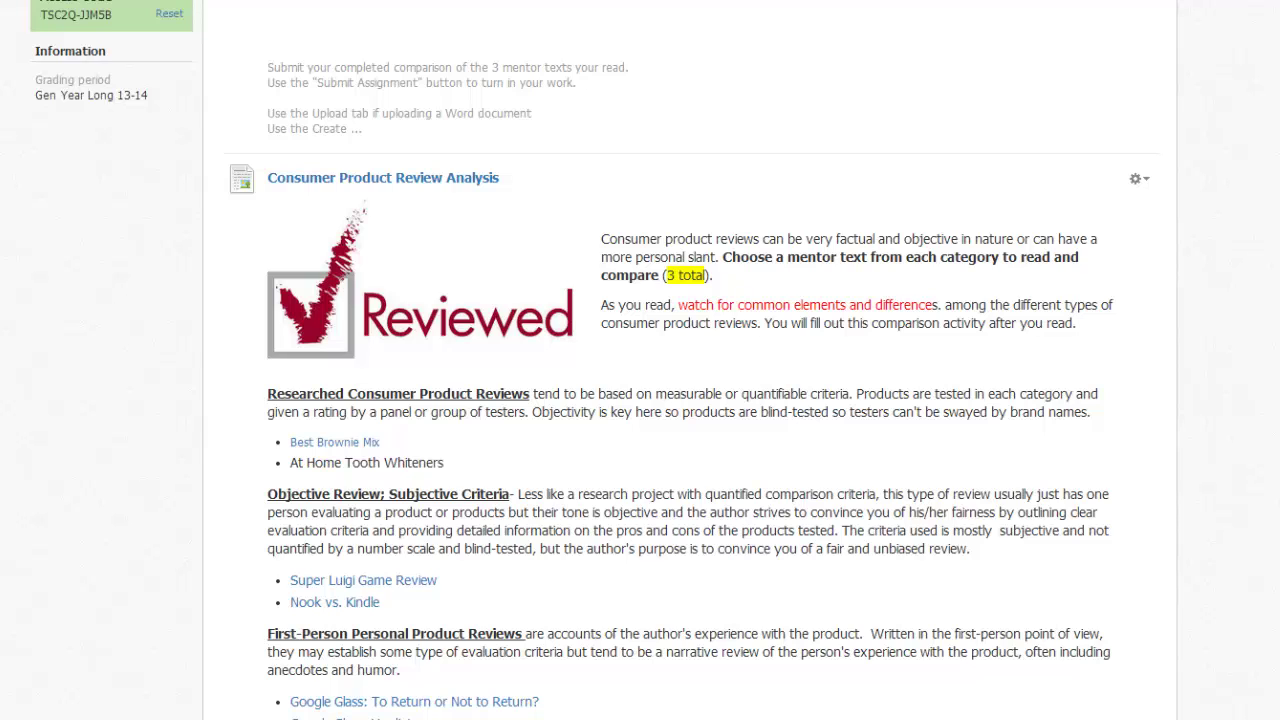
scroll(546, 638, down, 1)
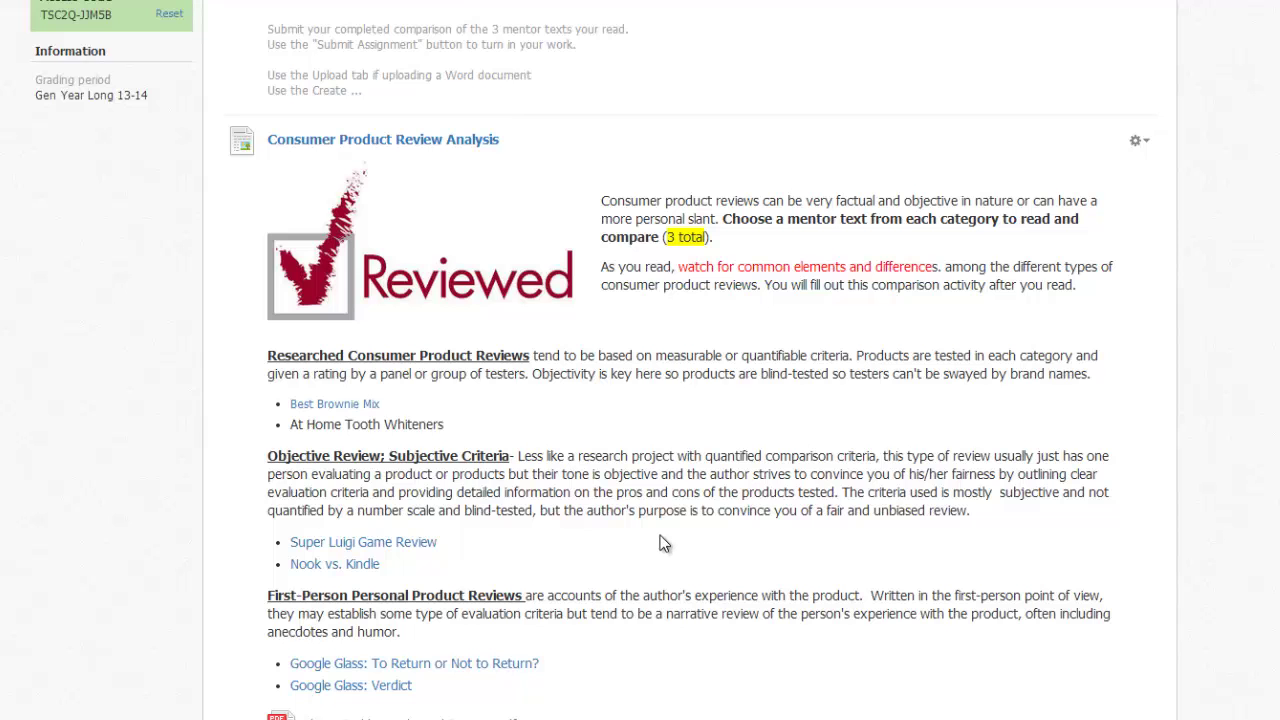
scroll(610, 532, up, 5)
drag(418, 318, 434, 206)
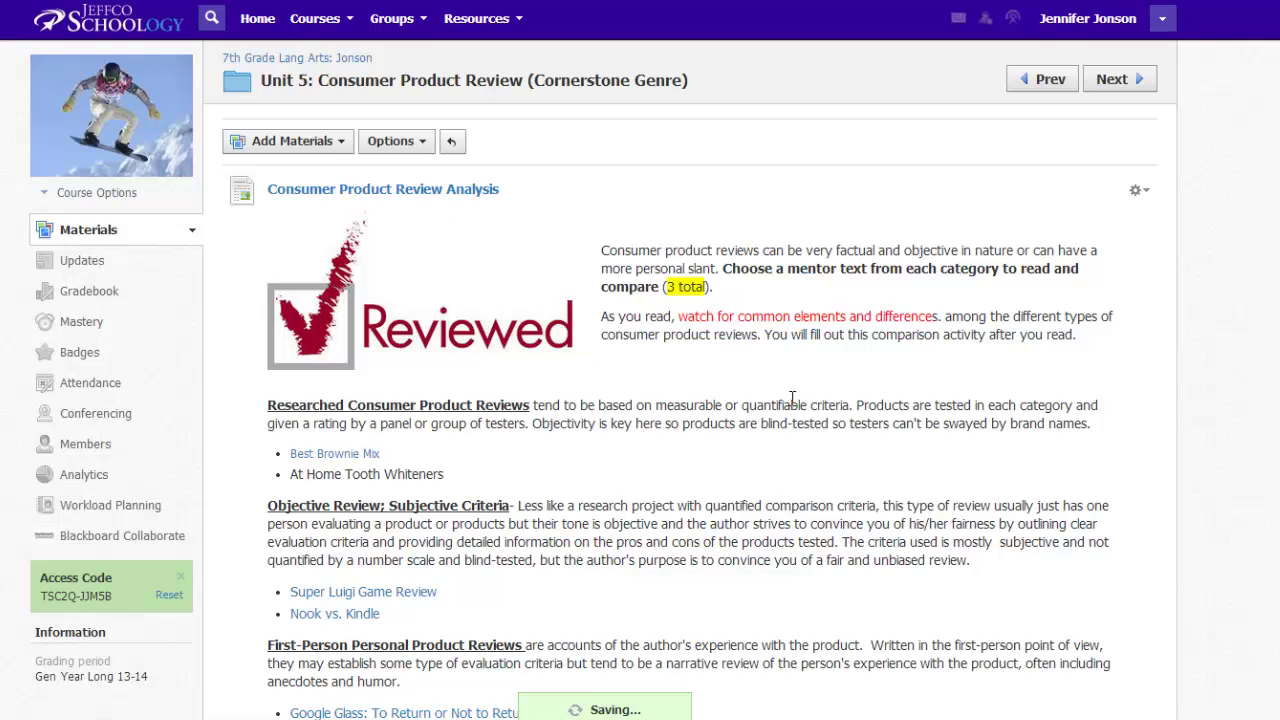
scroll(795, 406, down, 3)
scroll(795, 406, down, 3)
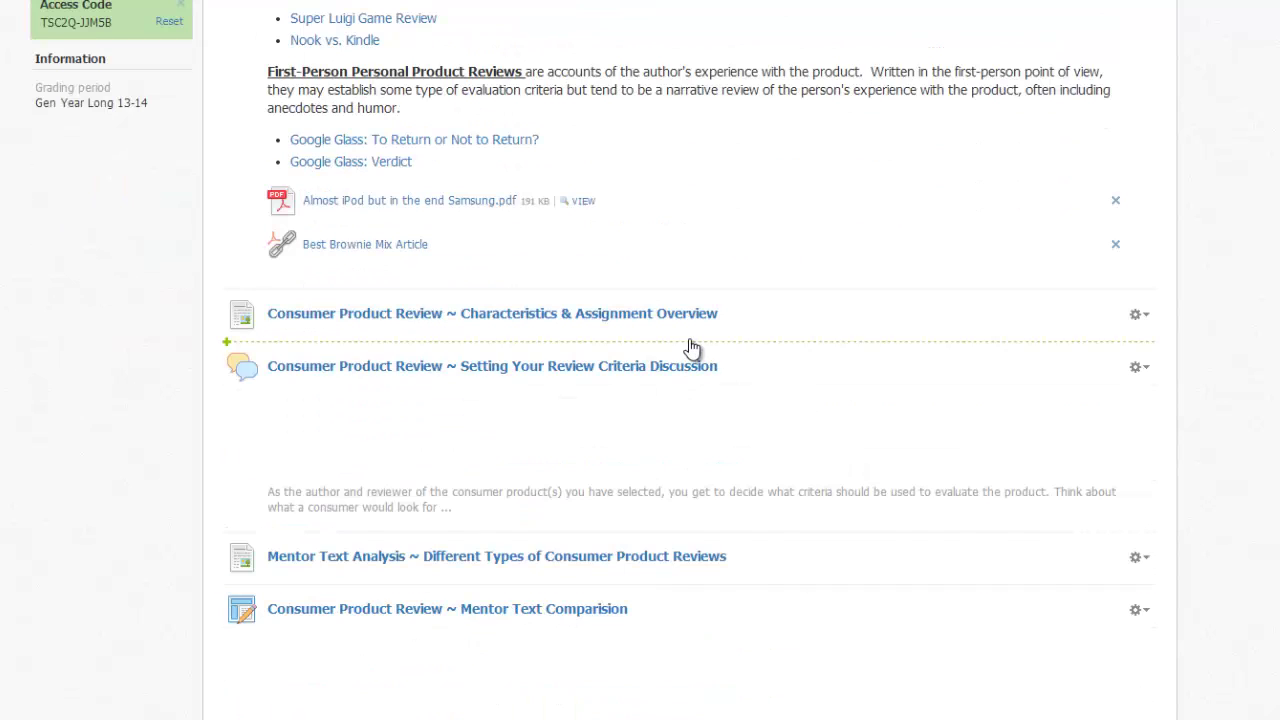
scroll(691, 345, up, 3)
scroll(628, 150, up, 2)
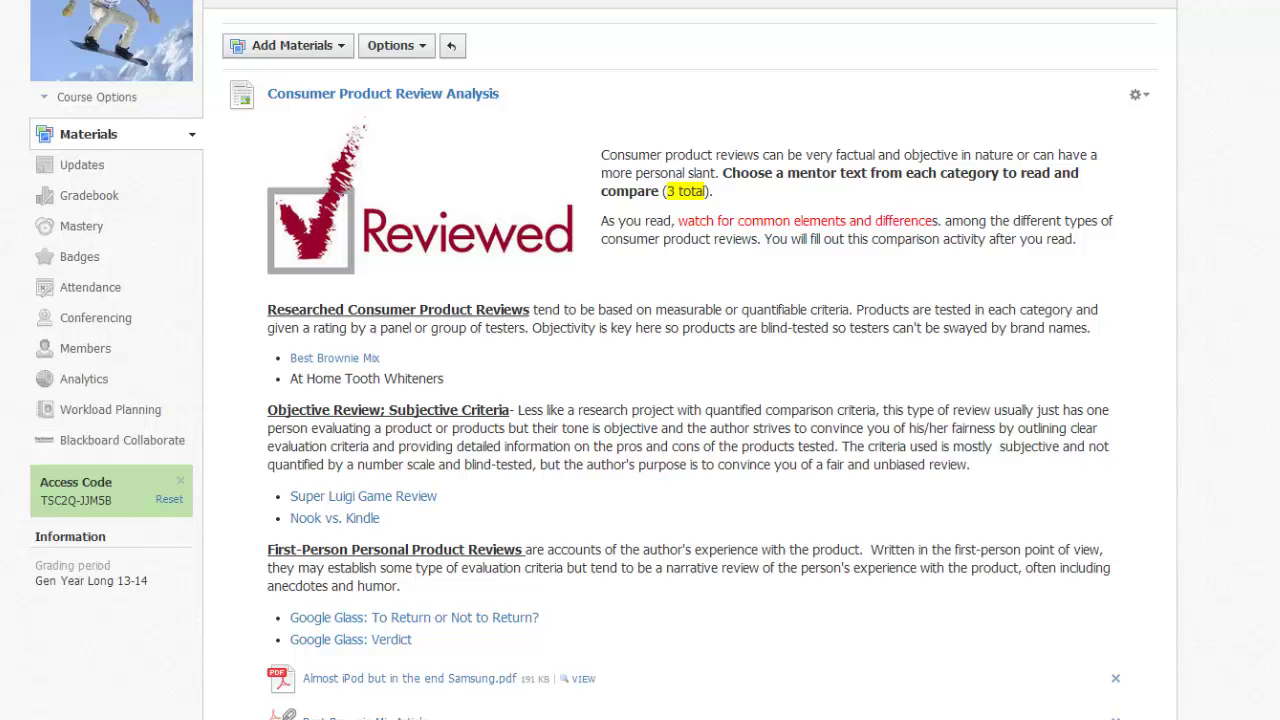
Step: Edit the Analysis page to turn off Display inline and save it
click(1138, 94)
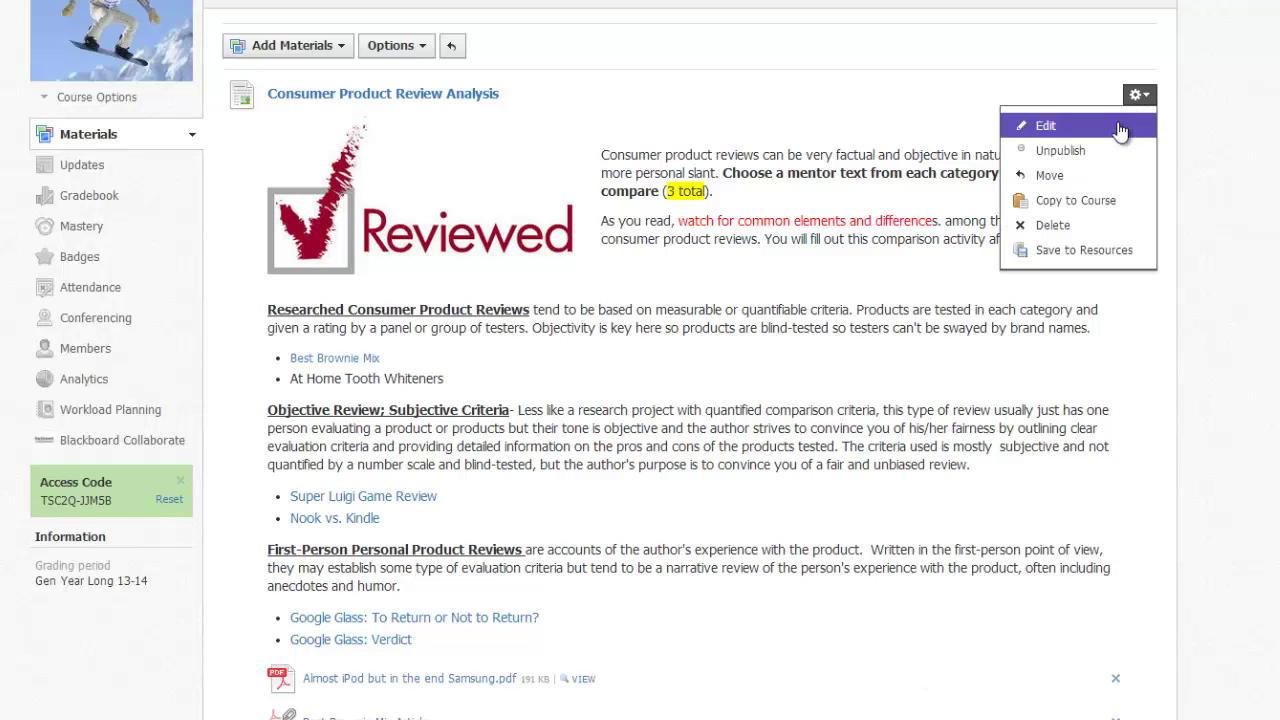
click(1113, 124)
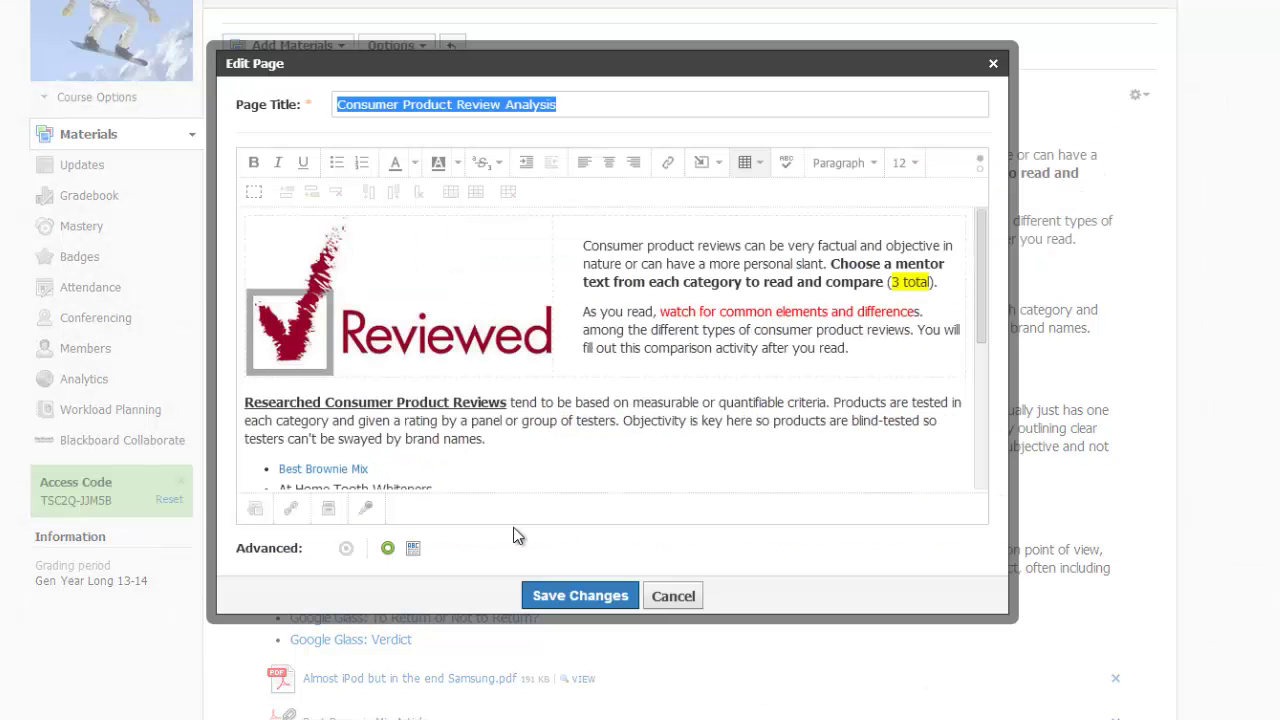
click(346, 548)
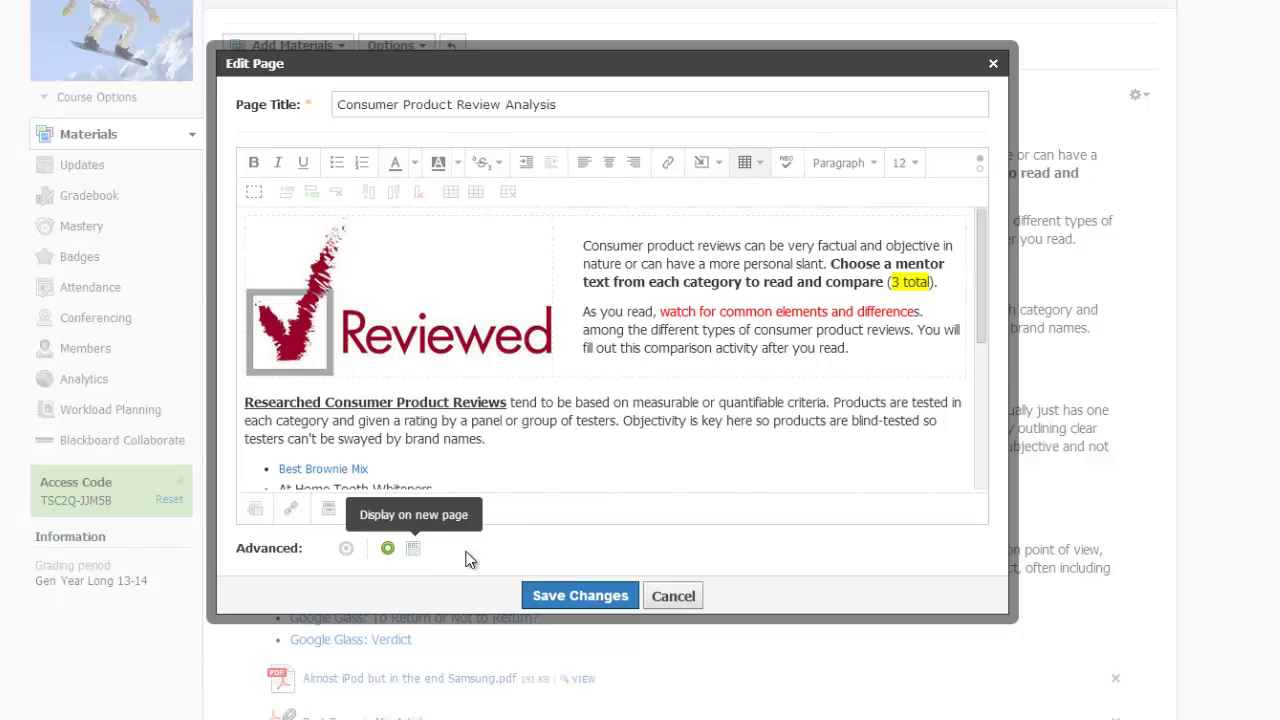
click(580, 597)
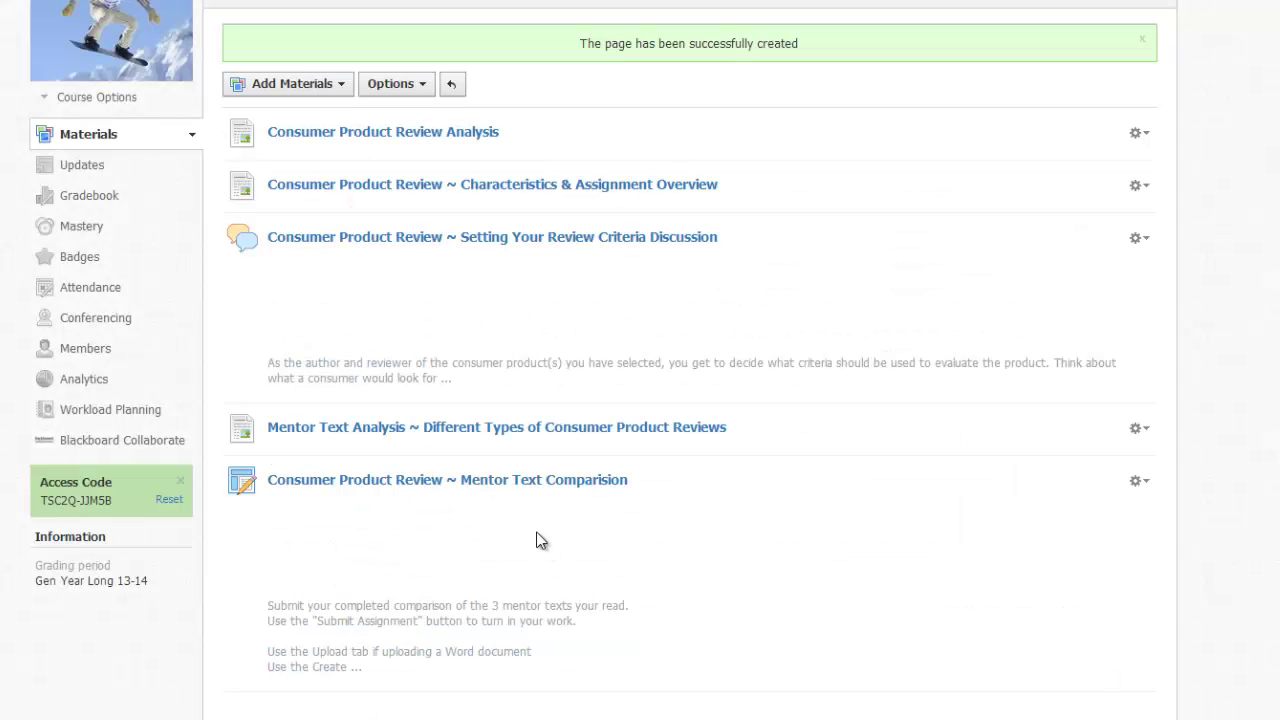
Step: Open the Consumer Product Review Analysis page, step forward two folder items, then back one
click(427, 134)
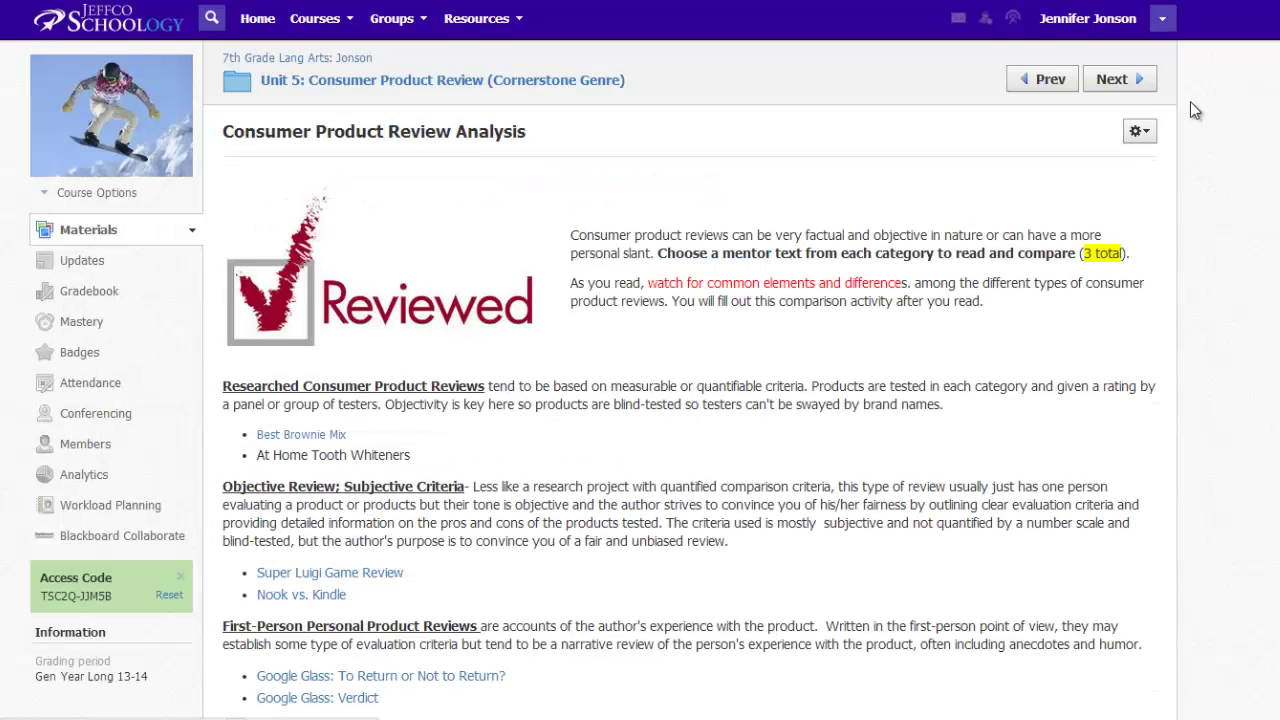
click(1131, 82)
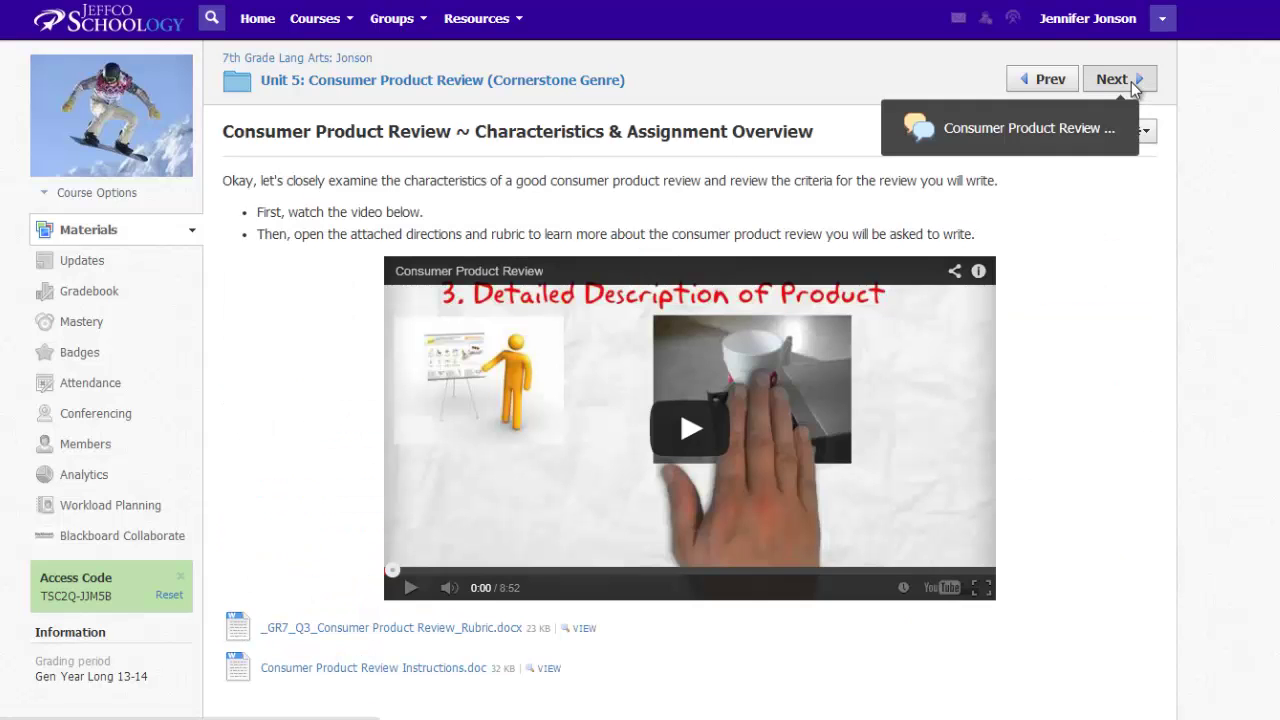
click(1131, 82)
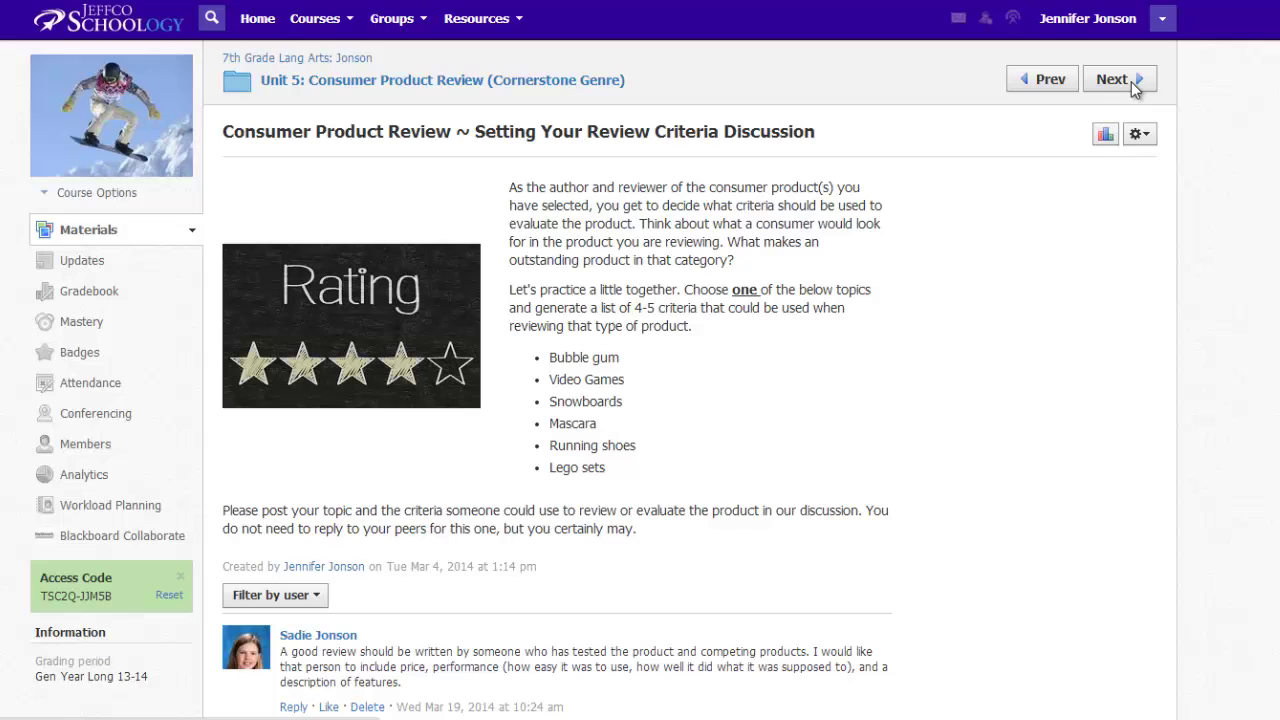
click(1057, 81)
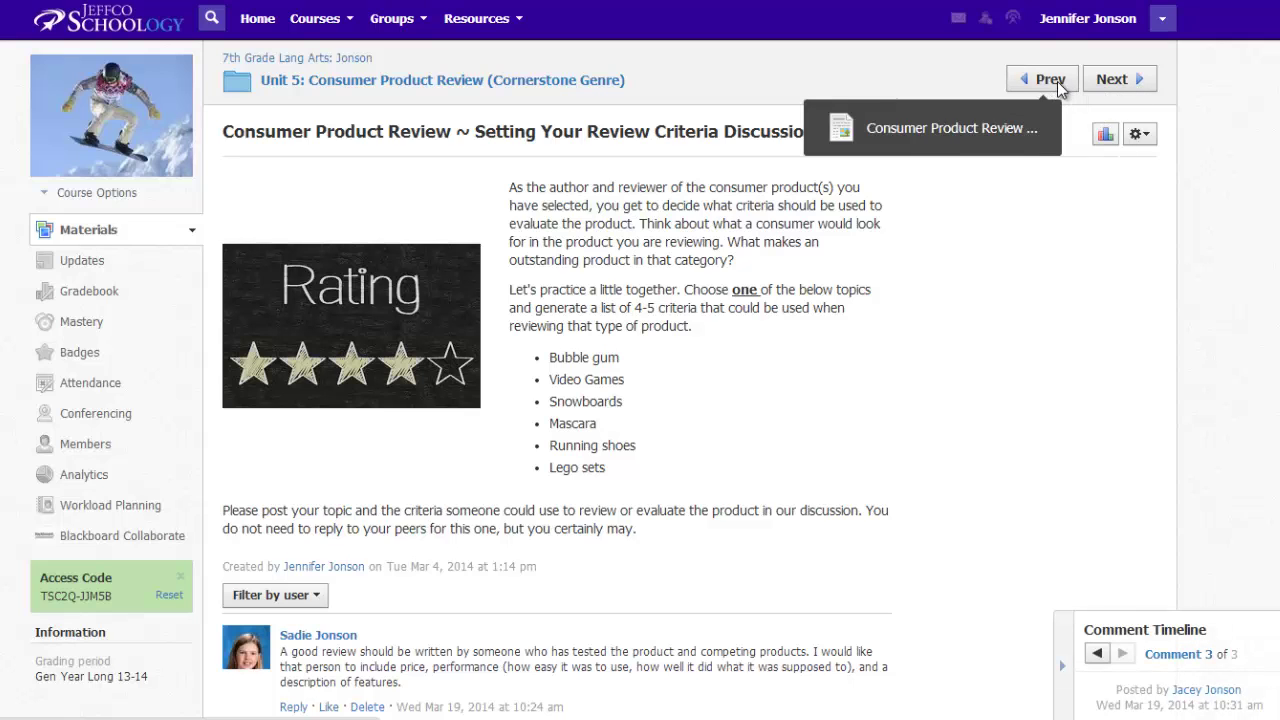